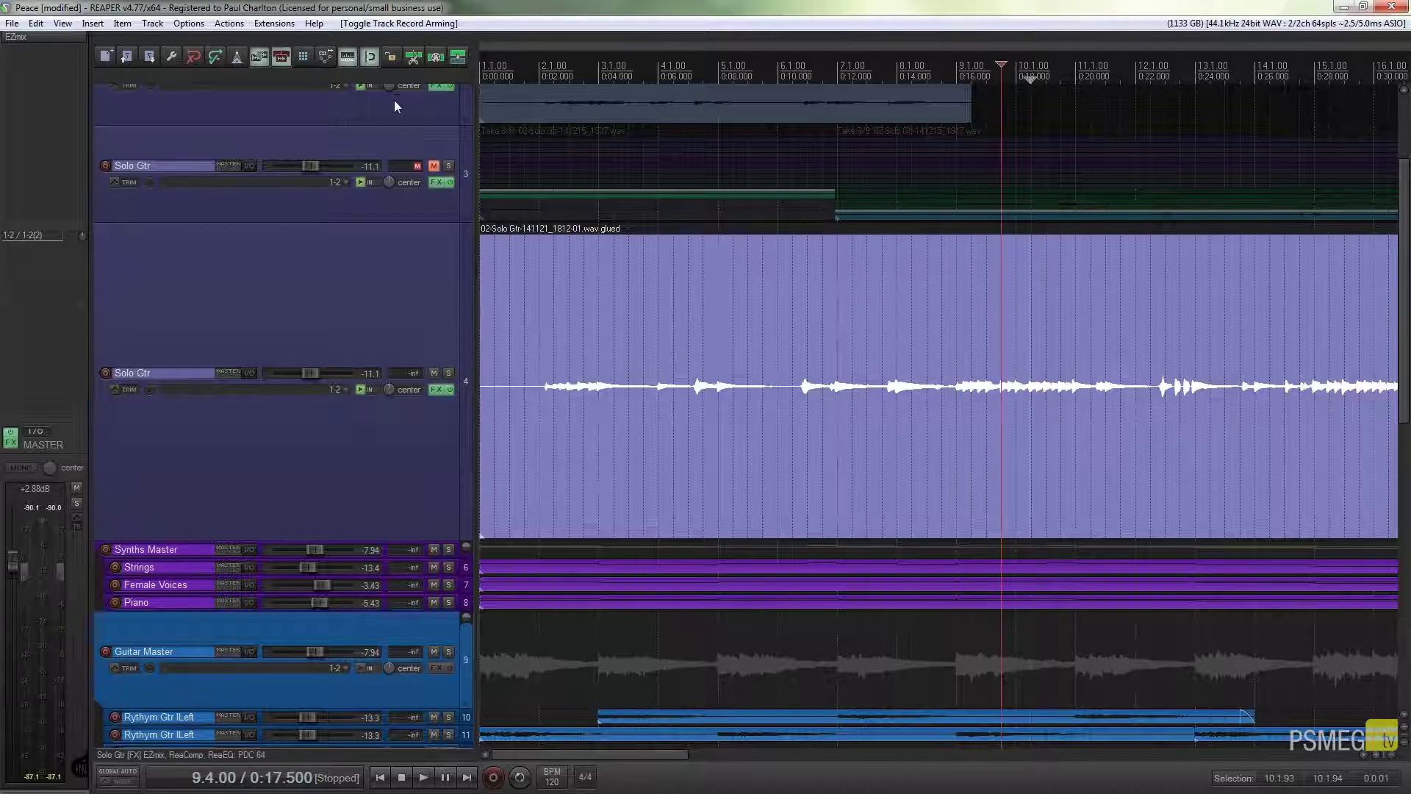
Split the glued Solo Gtr item at bars 6, 12 and 8 with the armed split action
{"action": "right_click", "coordinate": [414, 57]}
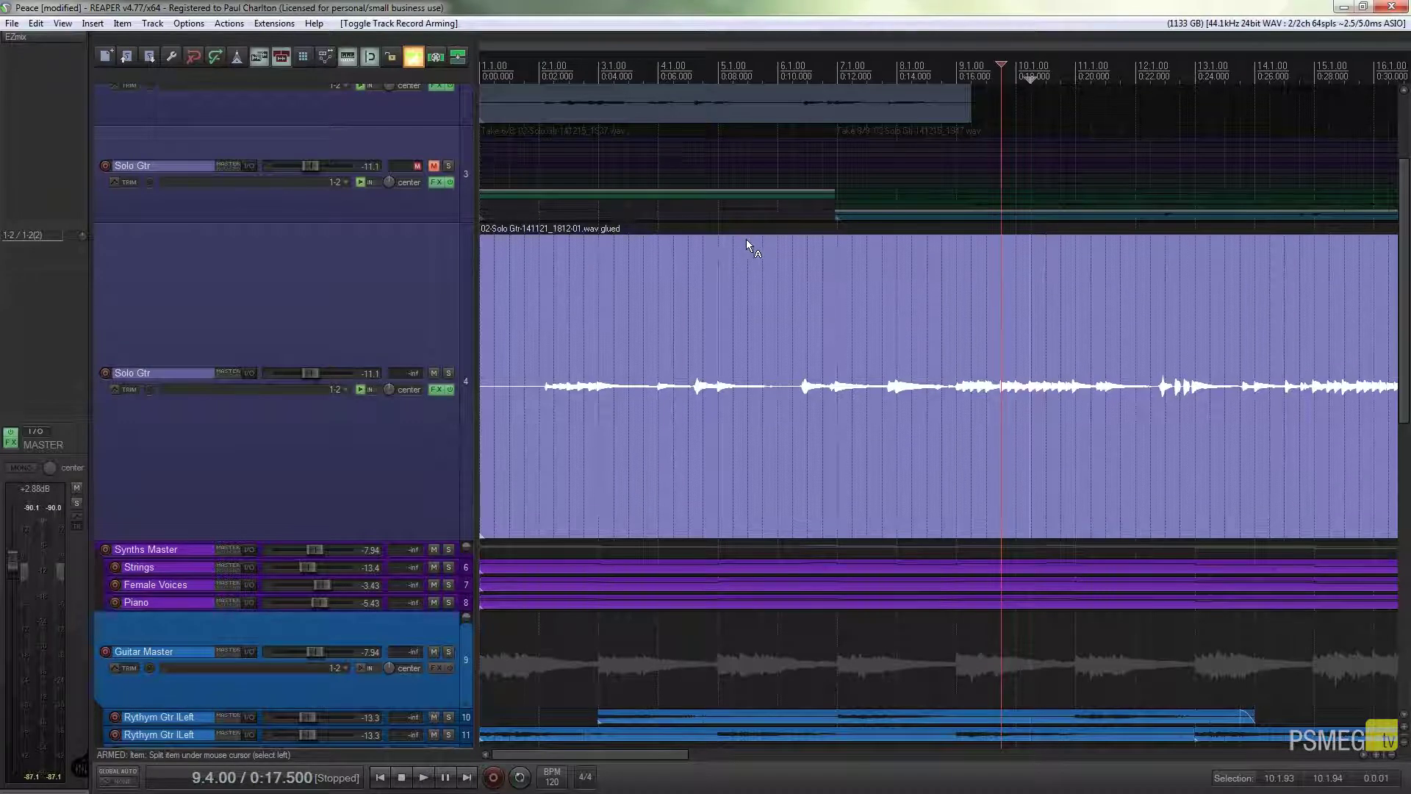
{"action": "left_click", "coordinate": [778, 236]}
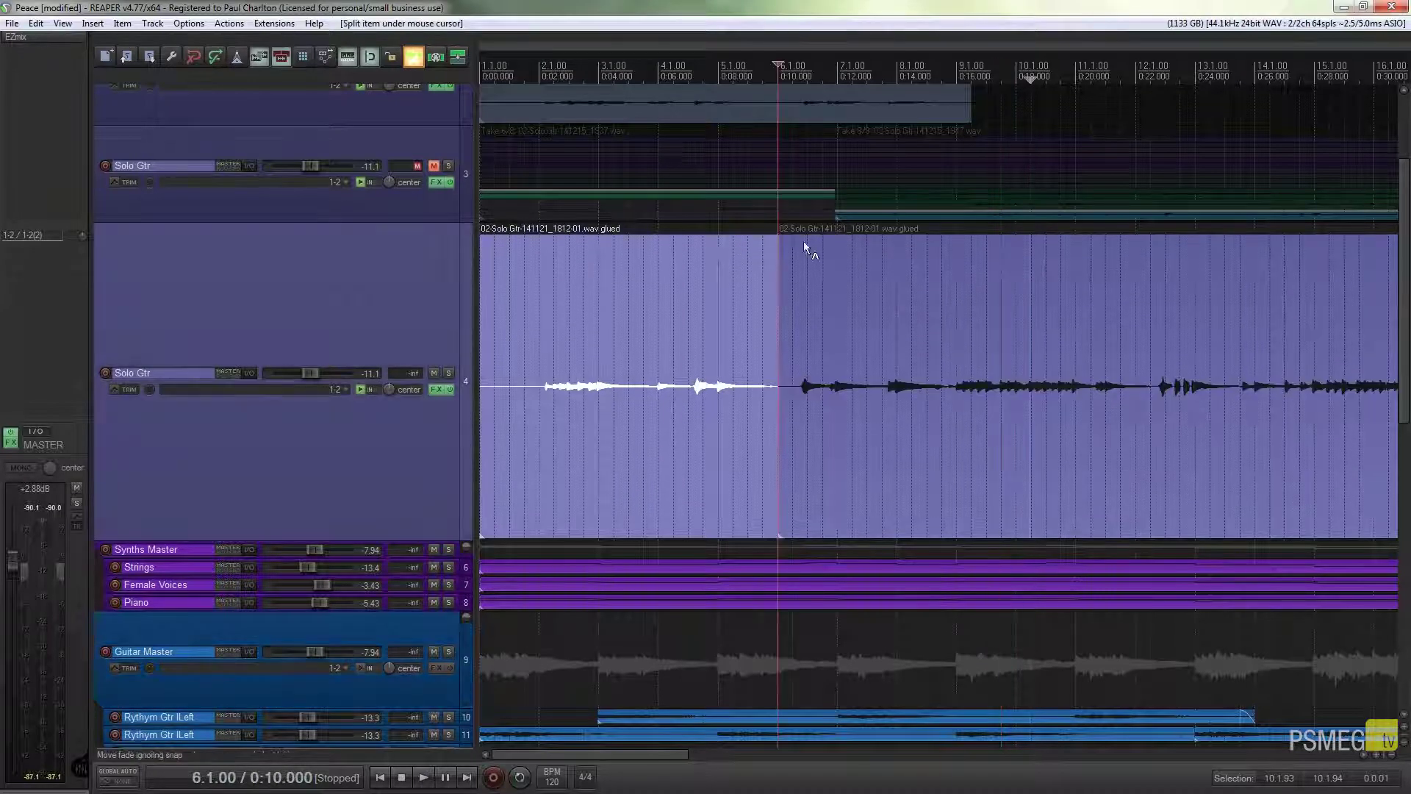
{"action": "left_click", "coordinate": [1152, 238]}
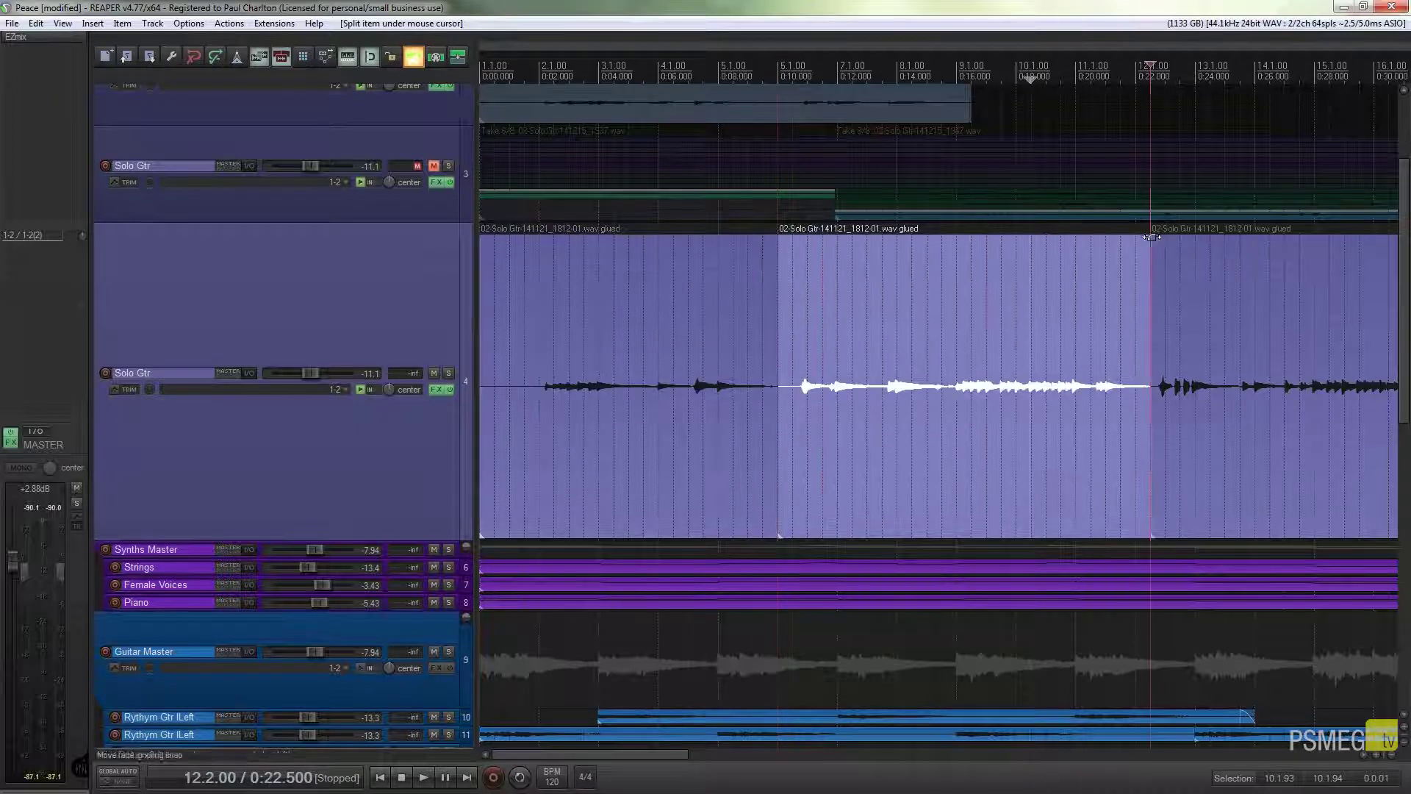
{"action": "left_click", "coordinate": [942, 239]}
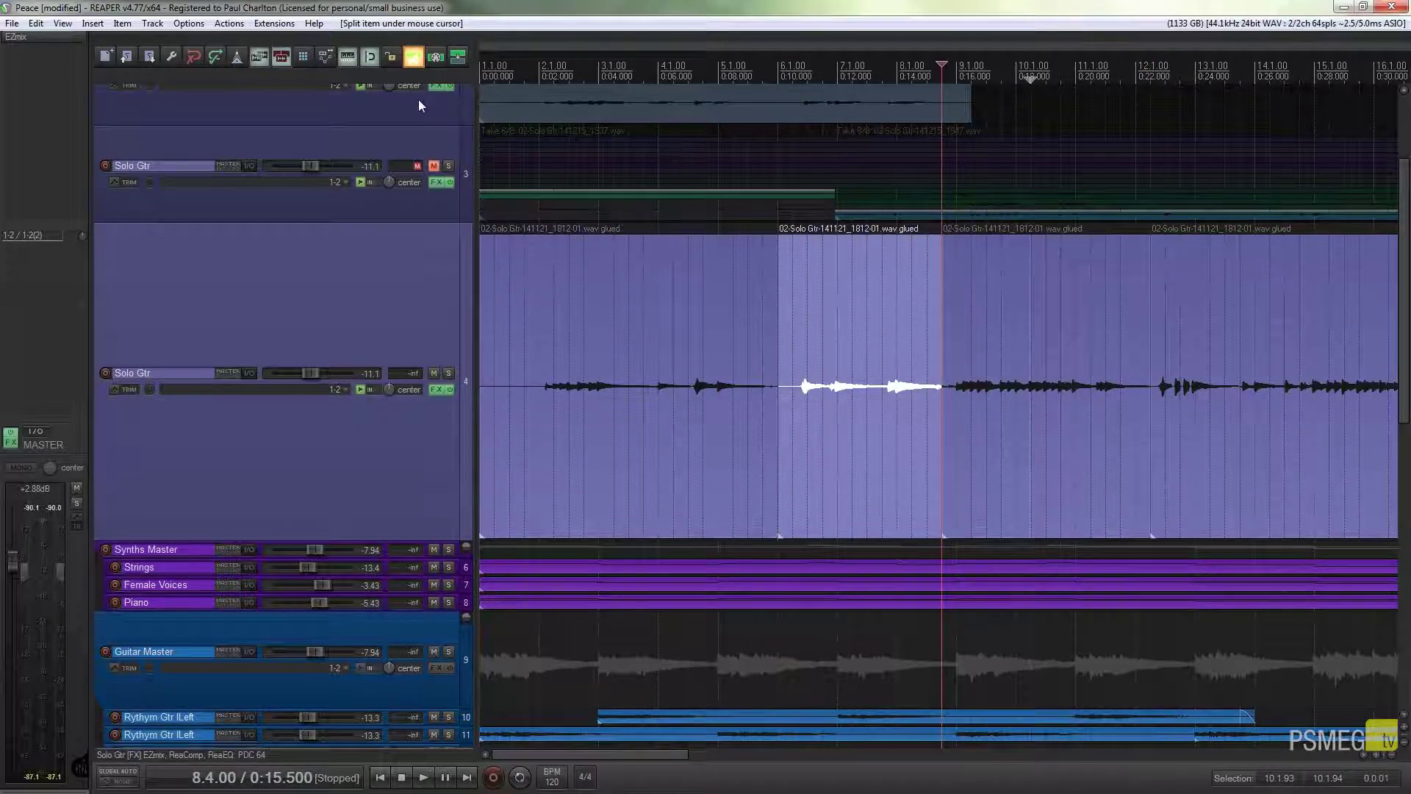
{"action": "right_click", "coordinate": [412, 56]}
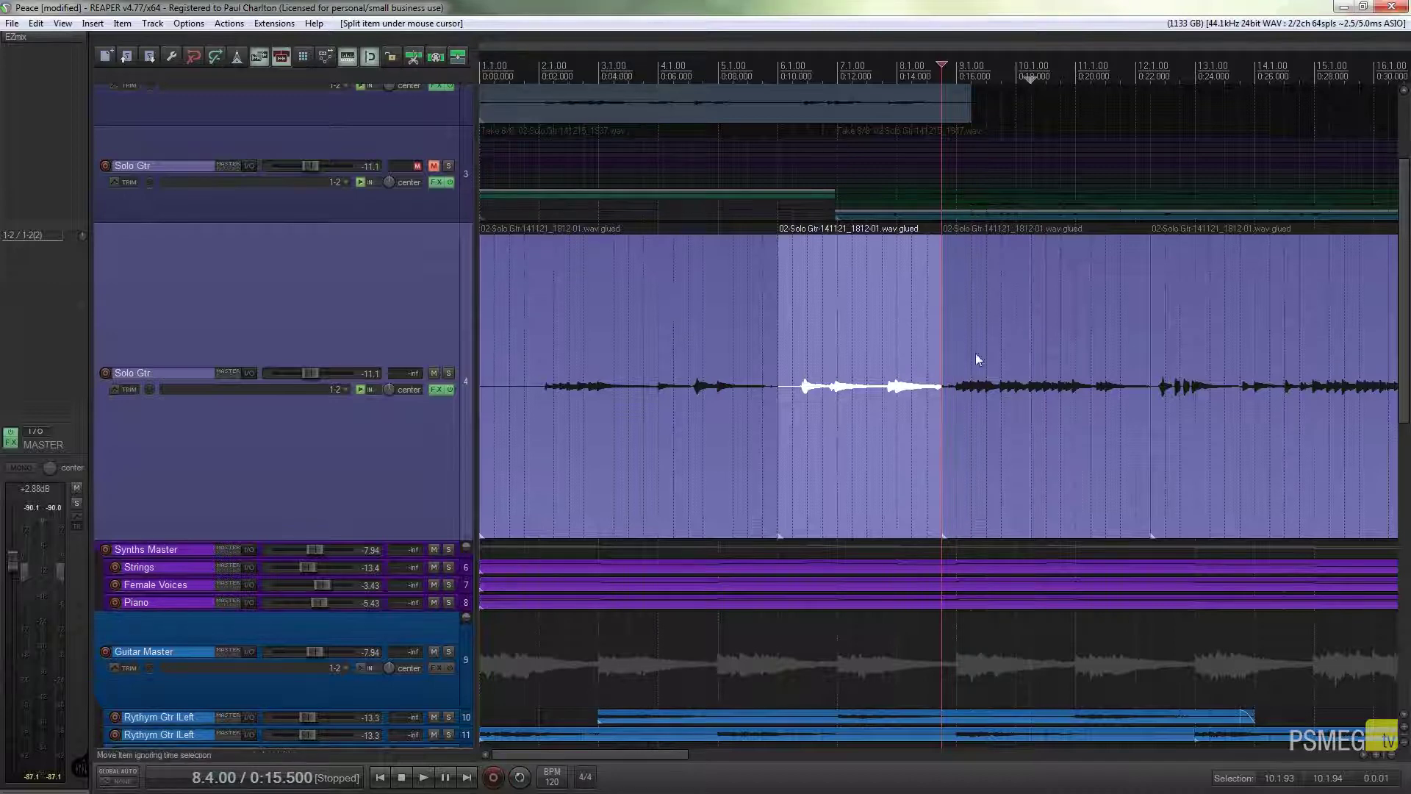
Select each of the four guitar pieces in turn to check the splits
{"action": "left_click", "coordinate": [687, 316]}
{"action": "left_click", "coordinate": [865, 302]}
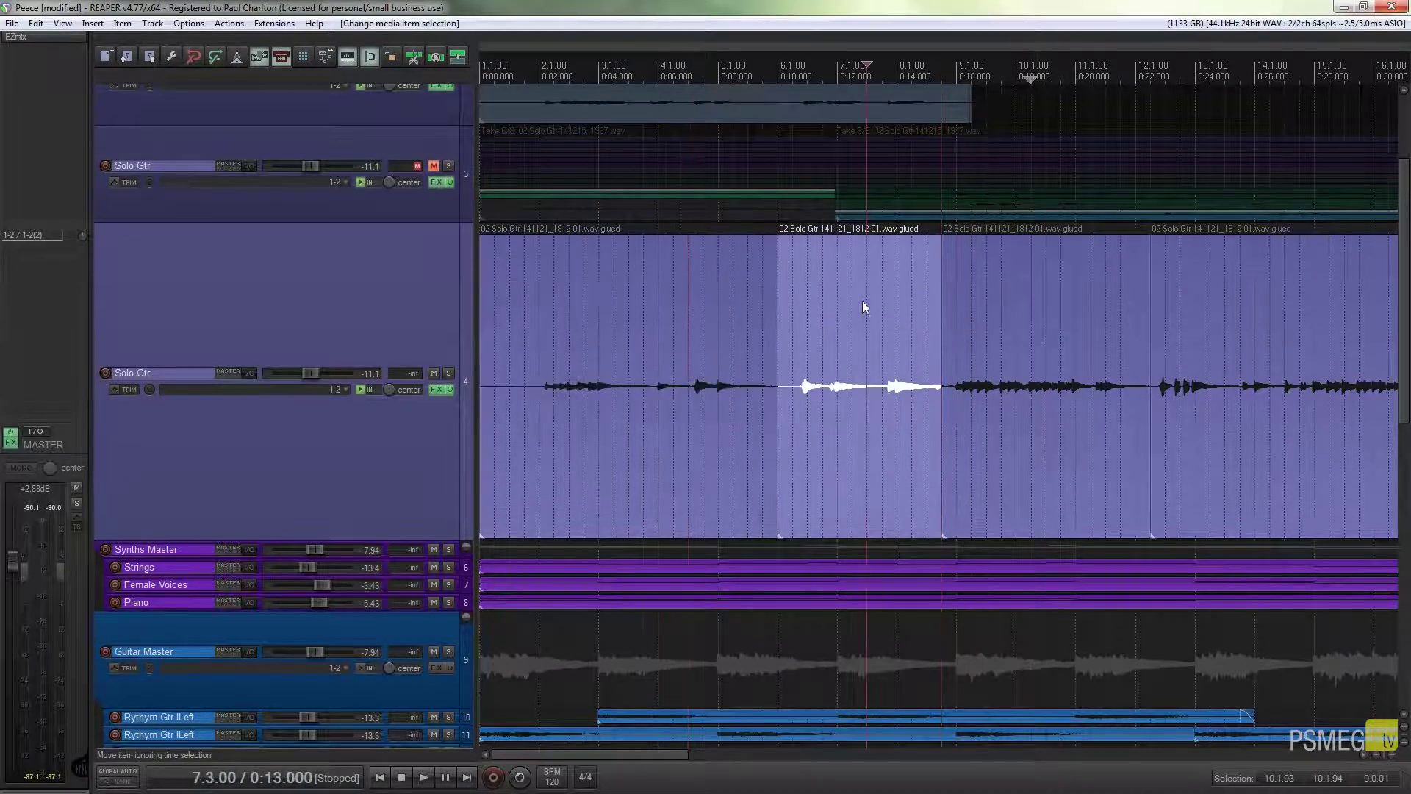
{"action": "left_click", "coordinate": [986, 291]}
{"action": "left_click", "coordinate": [1197, 284]}
{"action": "left_click", "coordinate": [1094, 284]}
{"action": "left_click", "coordinate": [897, 283]}
{"action": "left_click", "coordinate": [719, 282]}
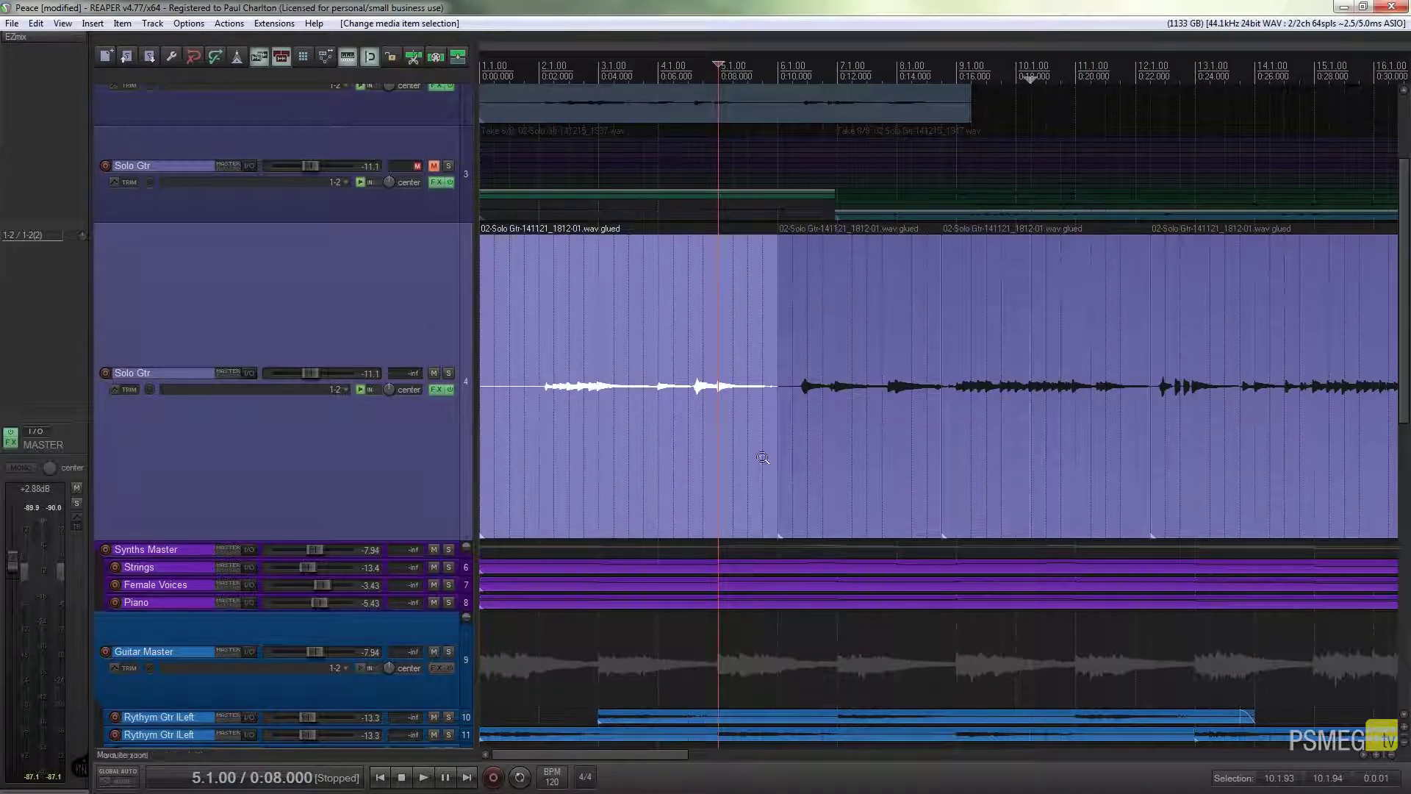
Dismiss the no-armed-tracks warning and set the record mode to auto-punch selected items
{"action": "left_click", "coordinate": [505, 781]}
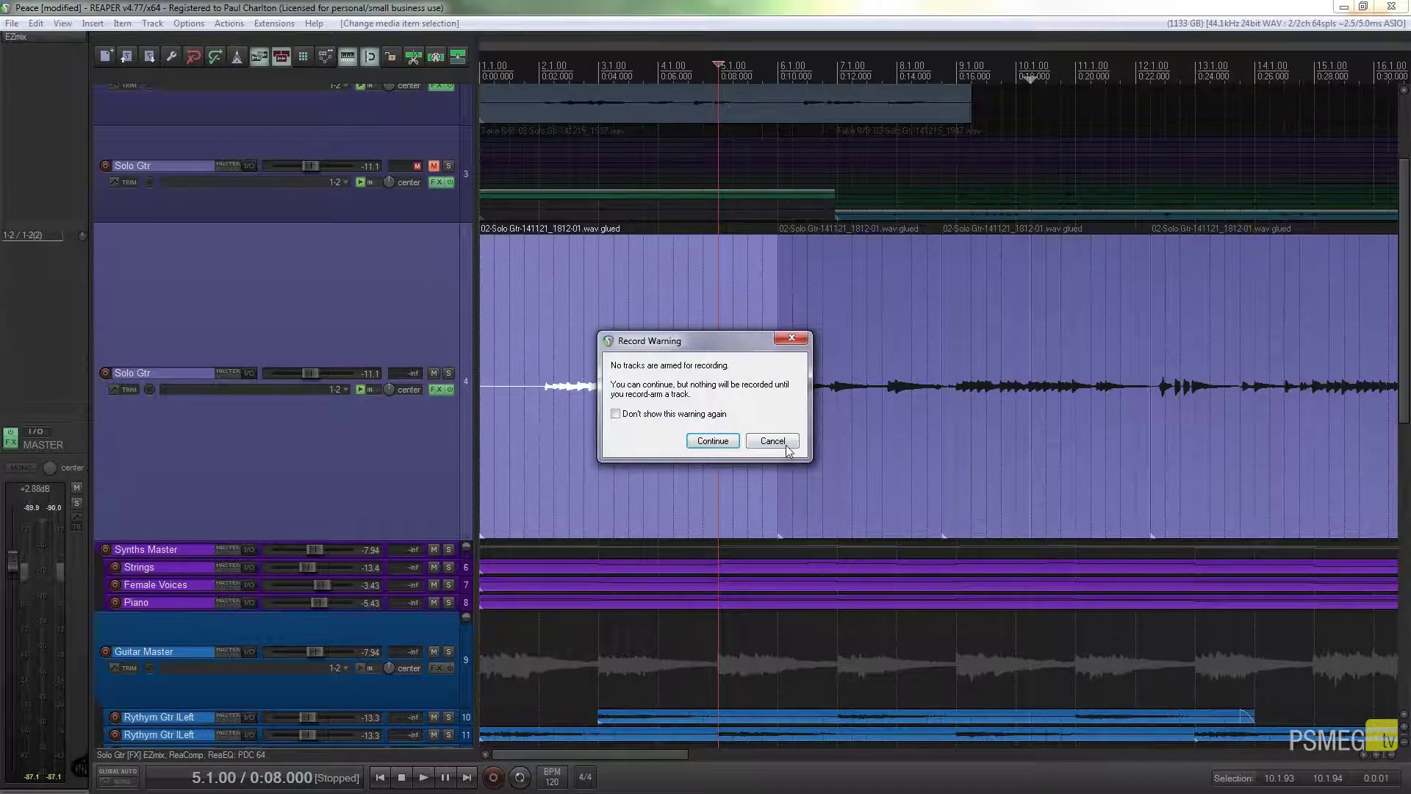
{"action": "left_click", "coordinate": [769, 442]}
{"action": "right_click", "coordinate": [488, 777]}
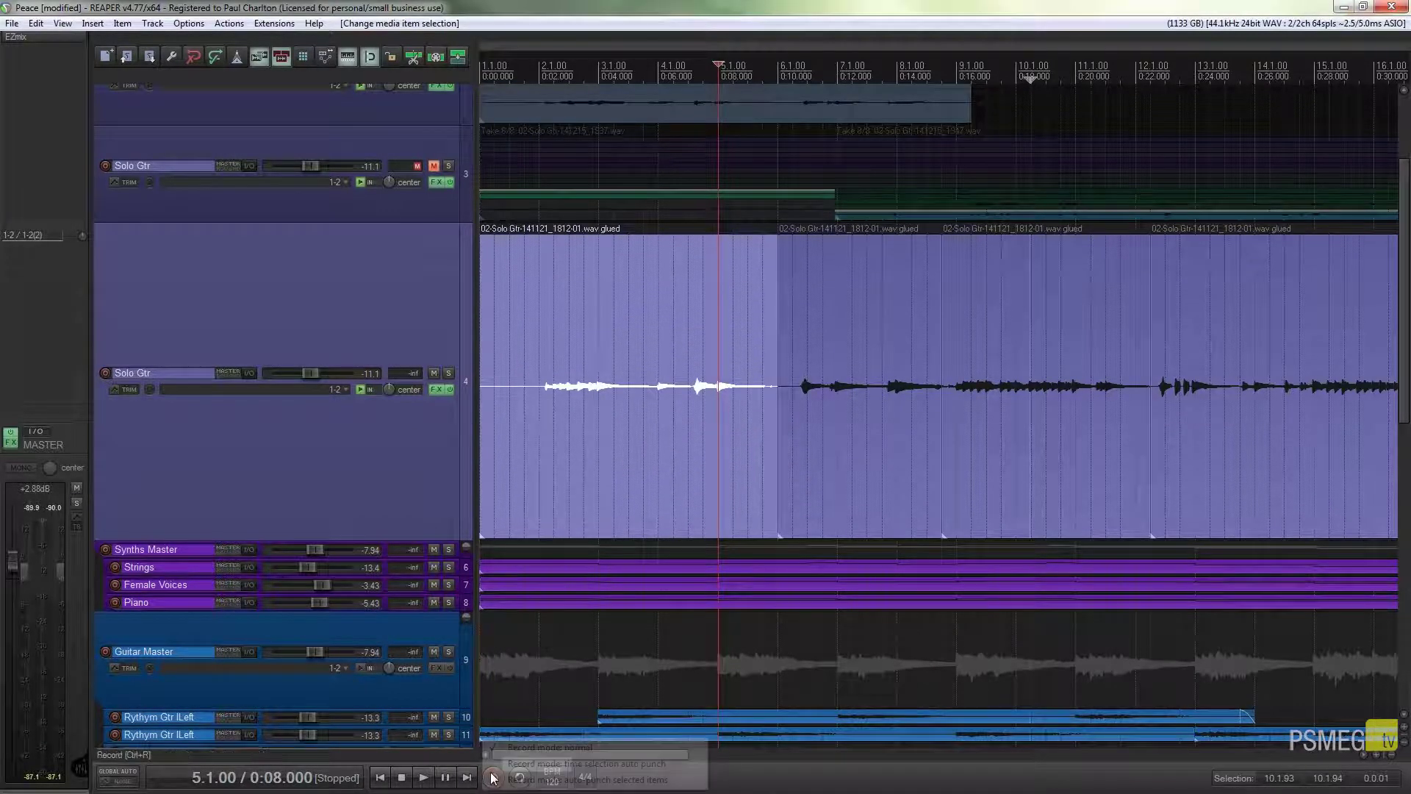
{"action": "left_click", "coordinate": [563, 779]}
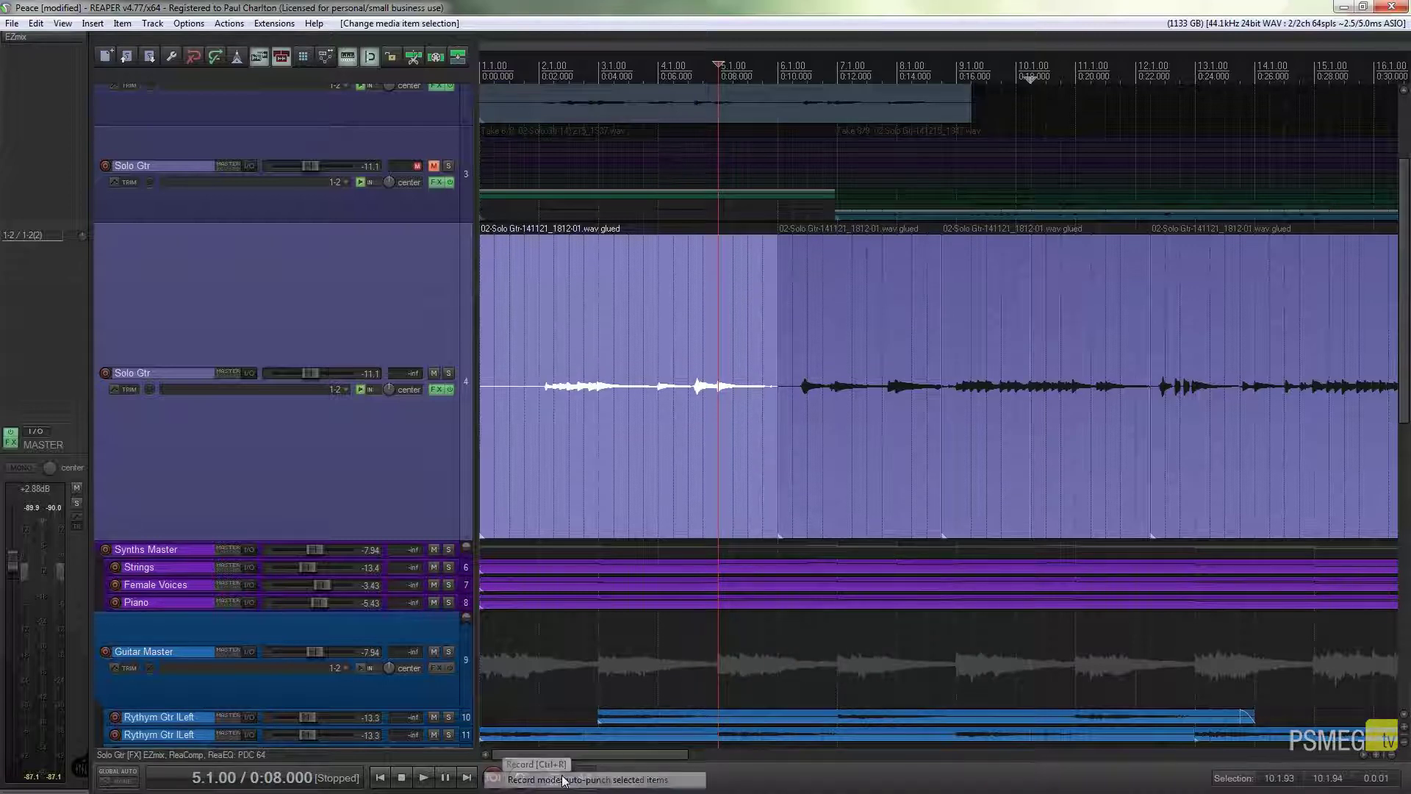
Select the second guitar piece as punch region, start at 0:09, and record-arm Solo Gtr
{"action": "left_click", "coordinate": [813, 285]}
{"action": "left_click", "coordinate": [824, 246]}
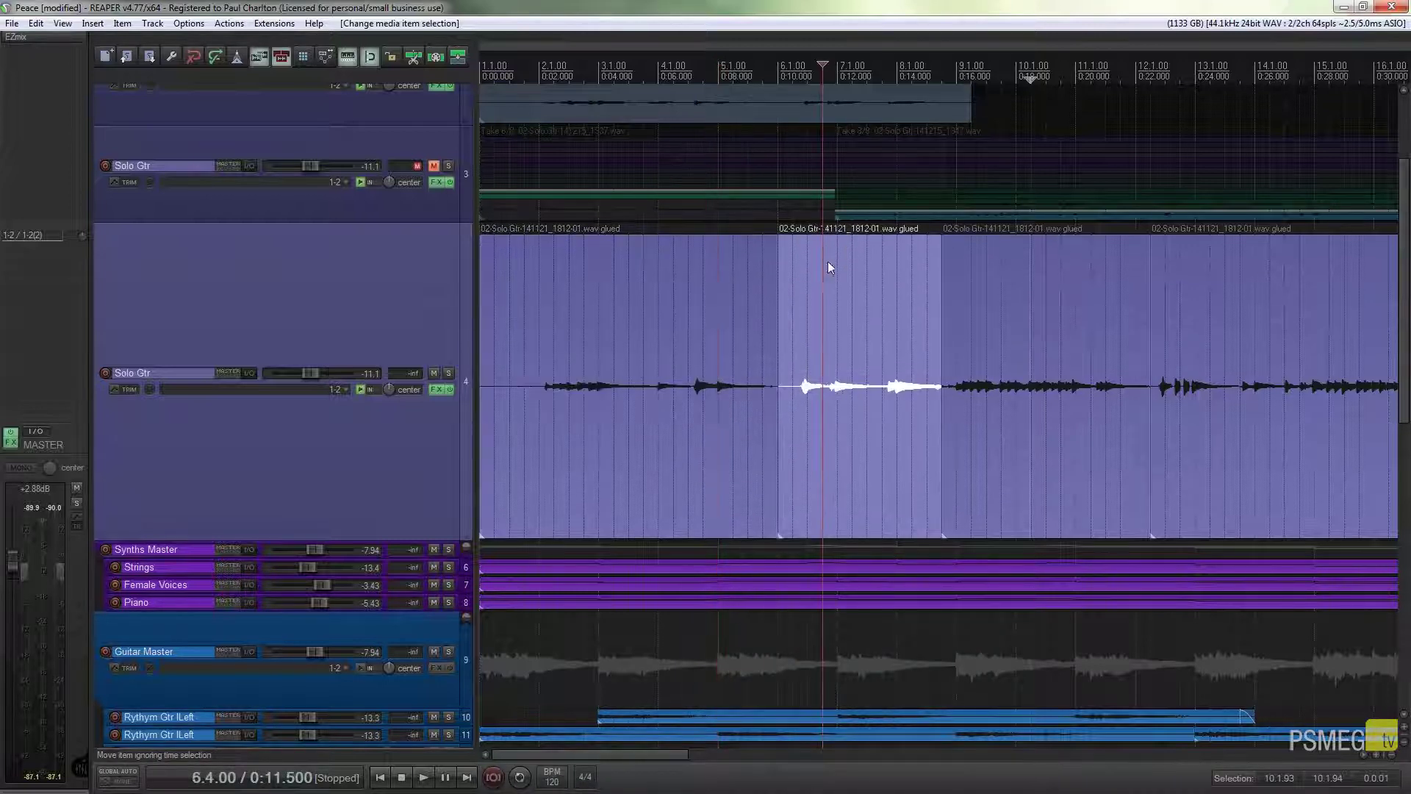
{"action": "left_click", "coordinate": [745, 59]}
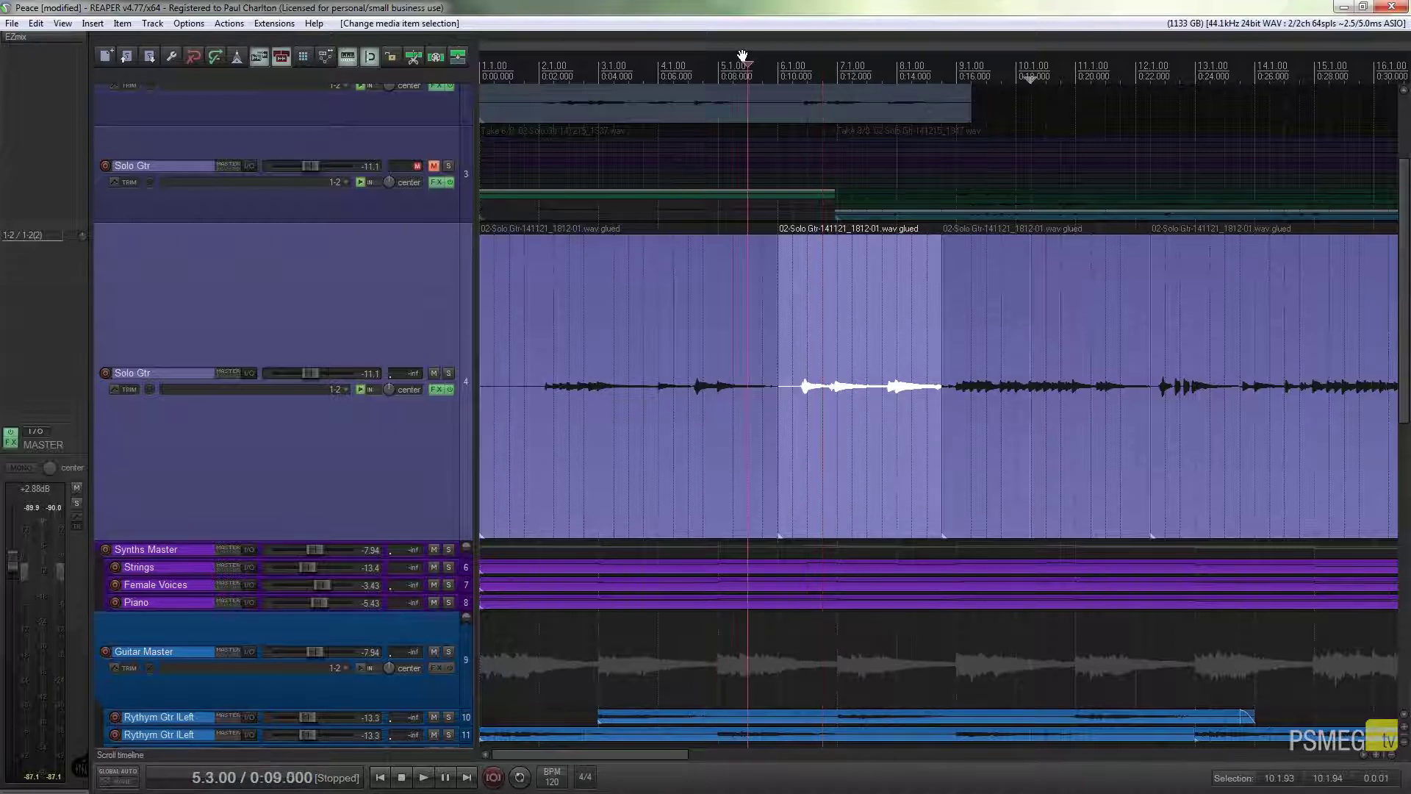
{"action": "left_click", "coordinate": [106, 374]}
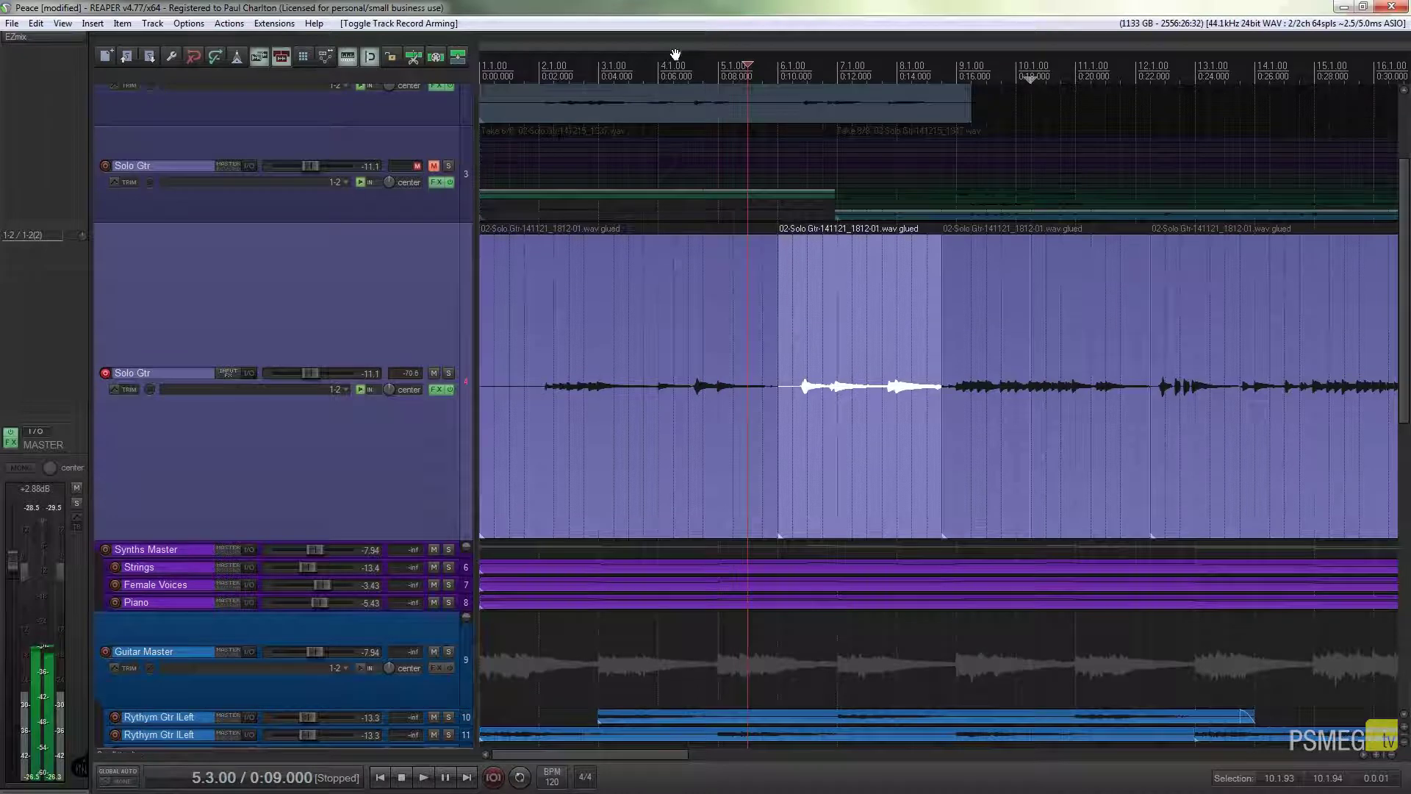
Punch-record a new take over the second guitar piece, starting from bar 4 for pre-roll
{"action": "left_click", "coordinate": [688, 70]}
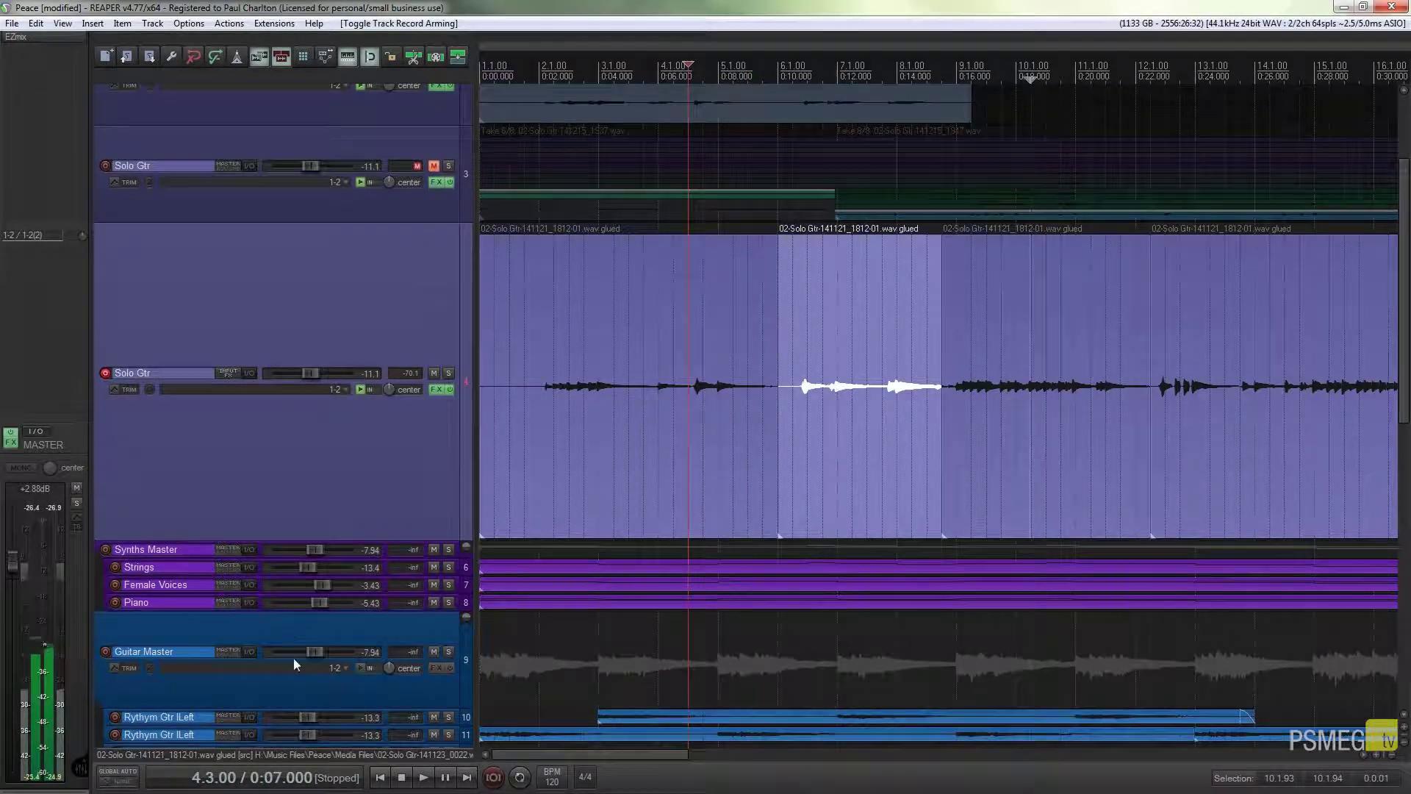
{"action": "left_click", "coordinate": [497, 784]}
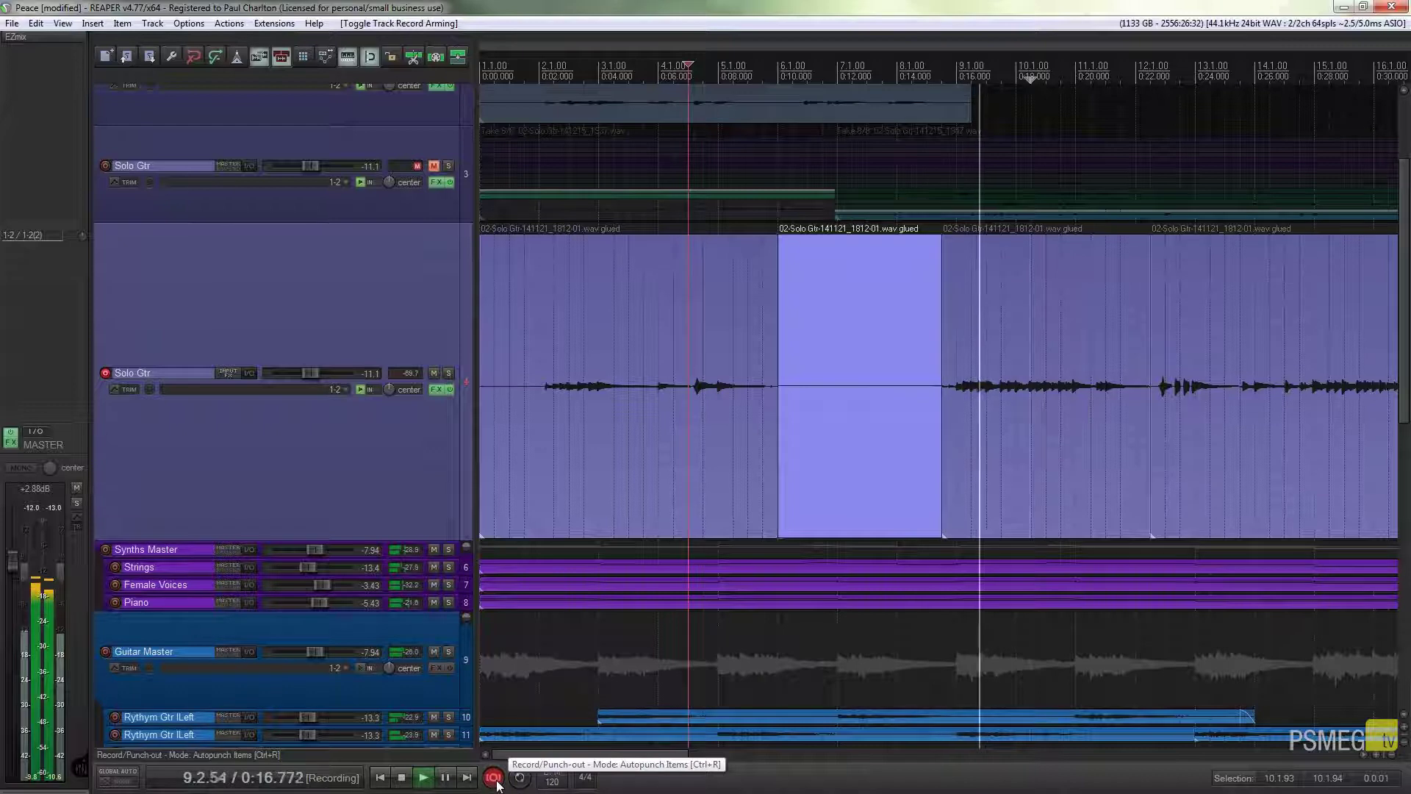
{"action": "left_click", "coordinate": [399, 782]}
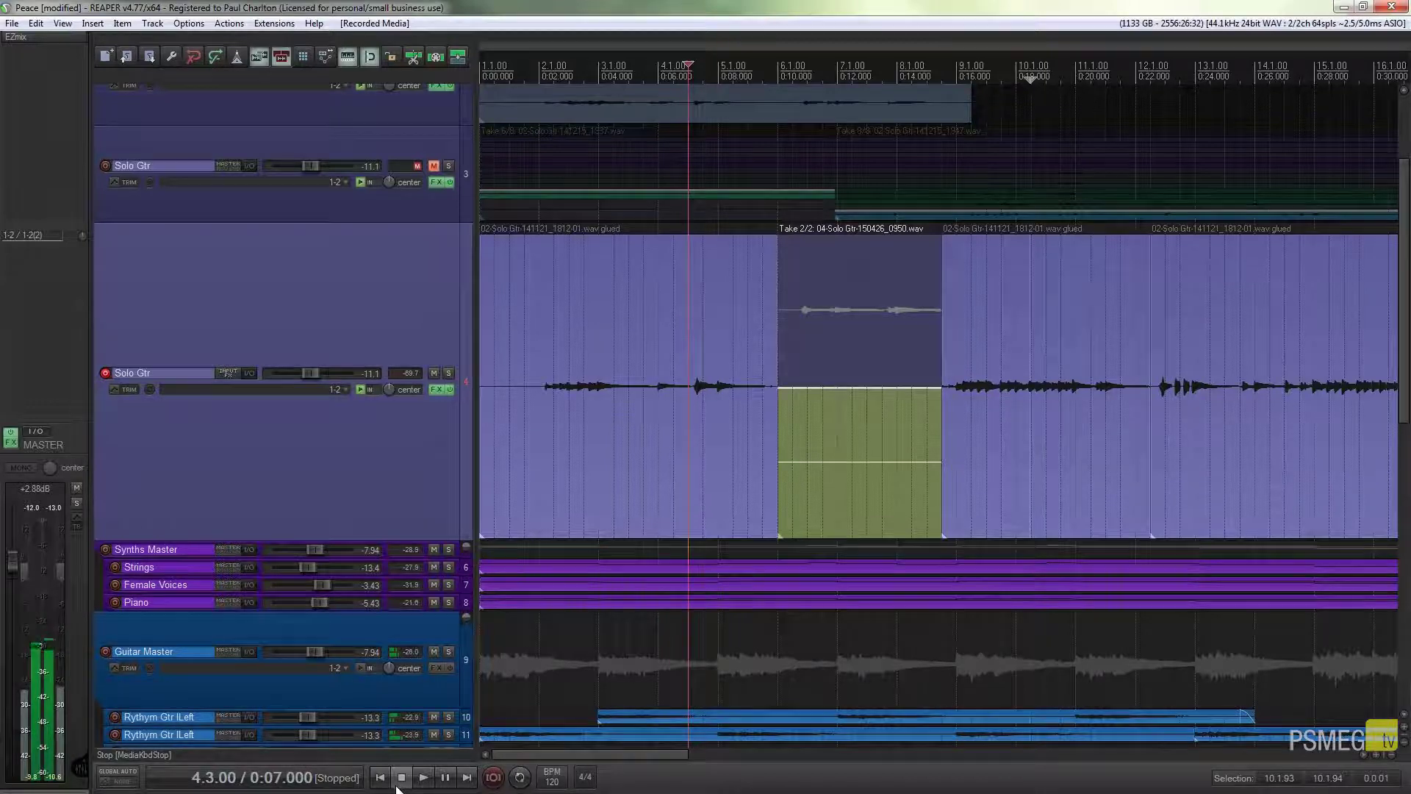
Confirm the auto-punch record mode and make the original take active on the second piece
{"action": "right_click", "coordinate": [496, 778]}
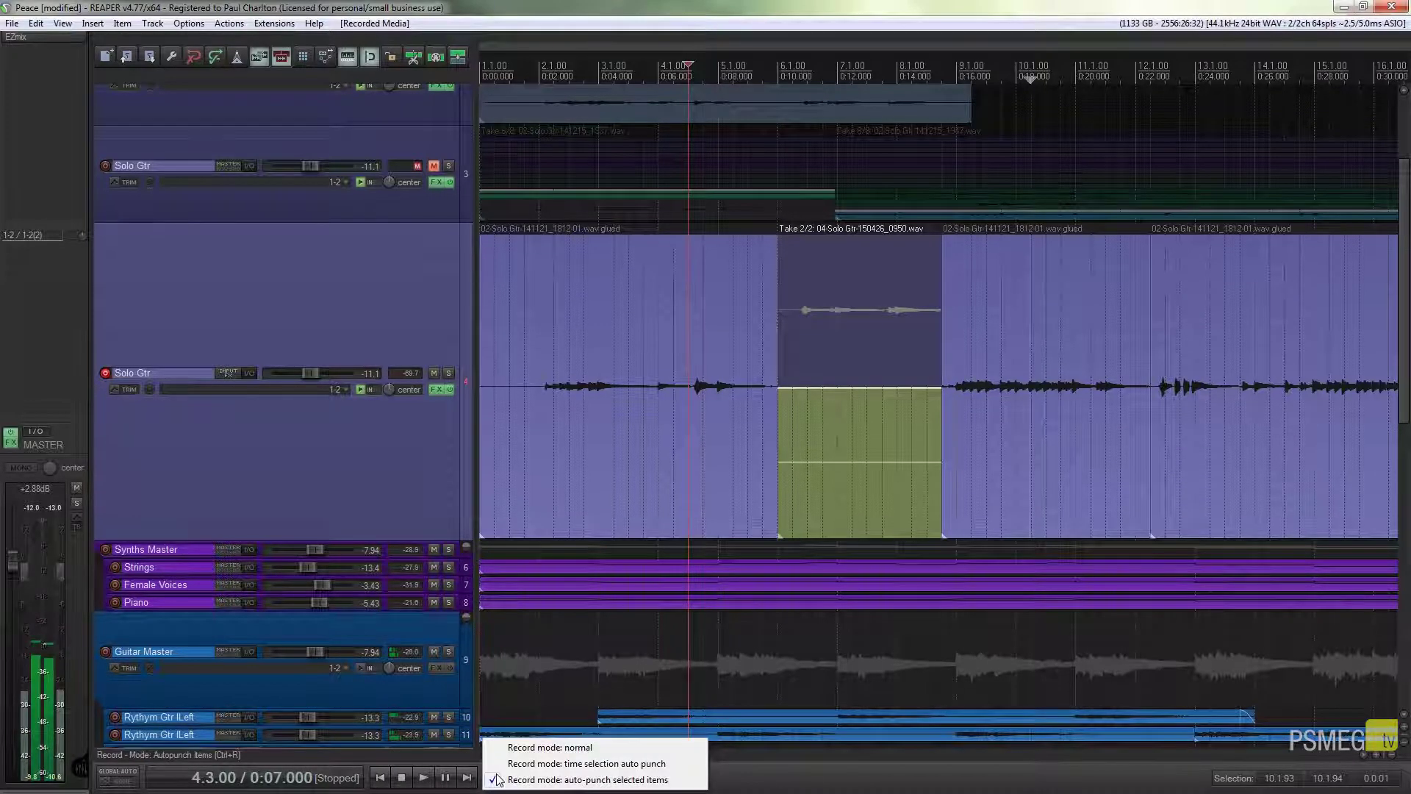
{"action": "left_click", "coordinate": [736, 774]}
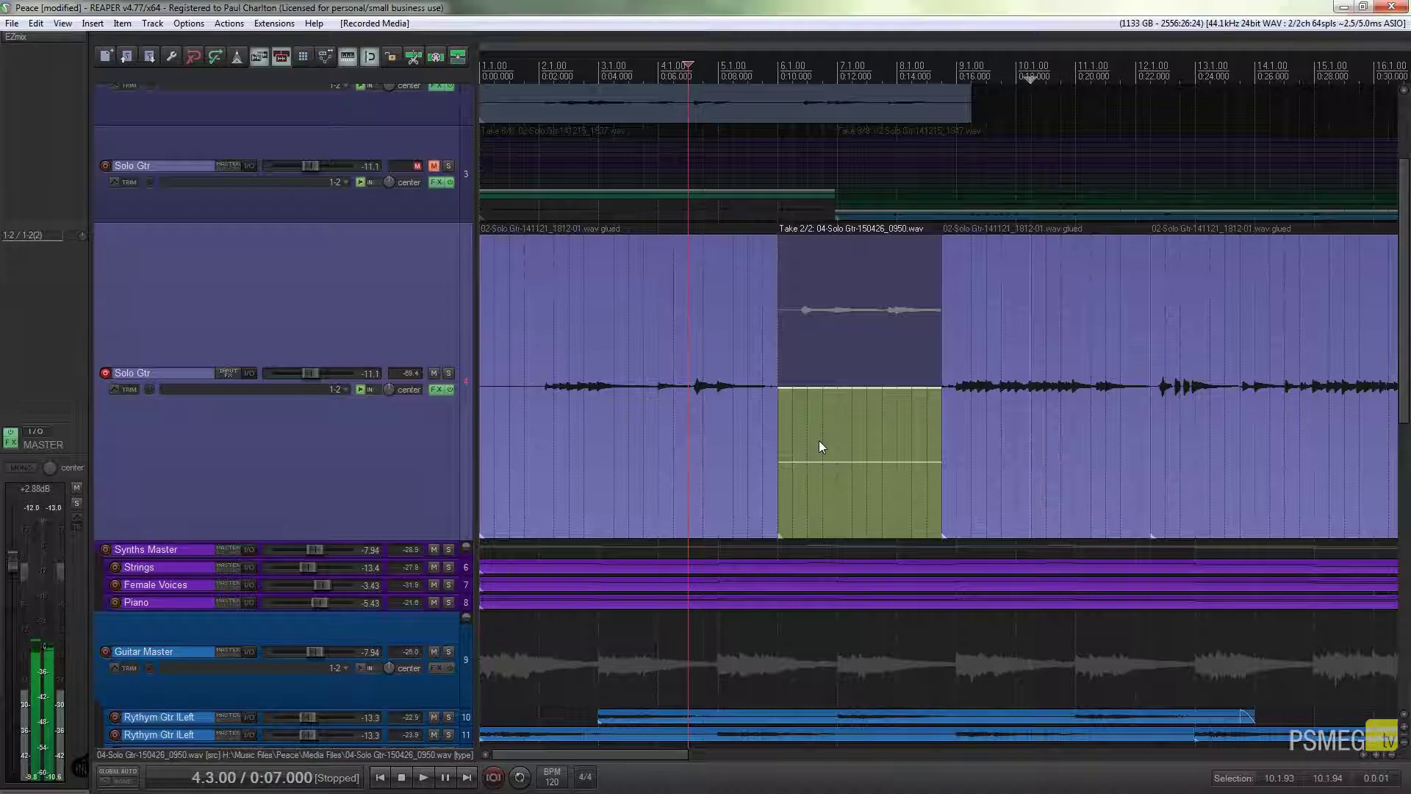
{"action": "left_click", "coordinate": [854, 392]}
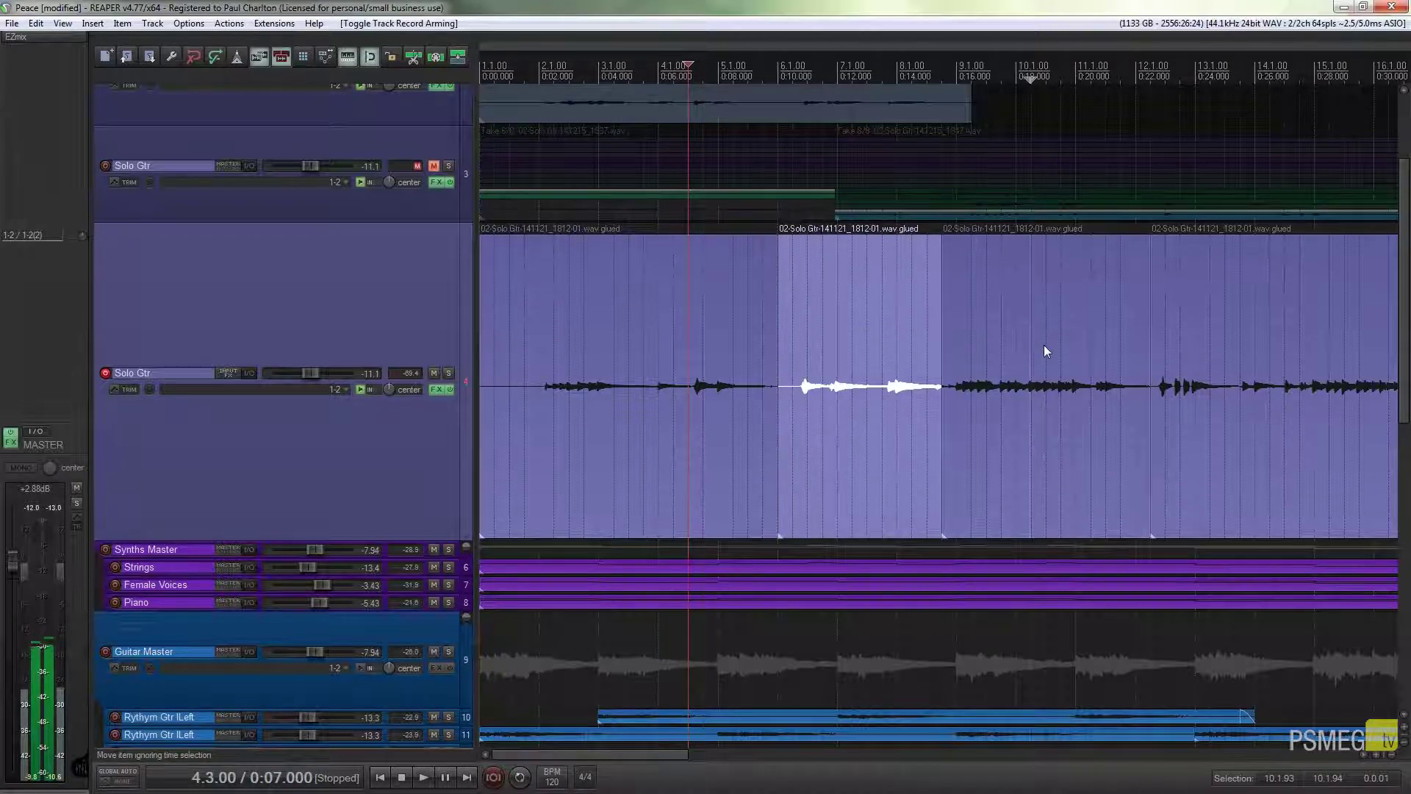
Select the second and fourth Solo Gtr pieces and place the start position at 5.3.00
{"action": "left_click", "coordinate": [1080, 323], "text": "ctrl"}
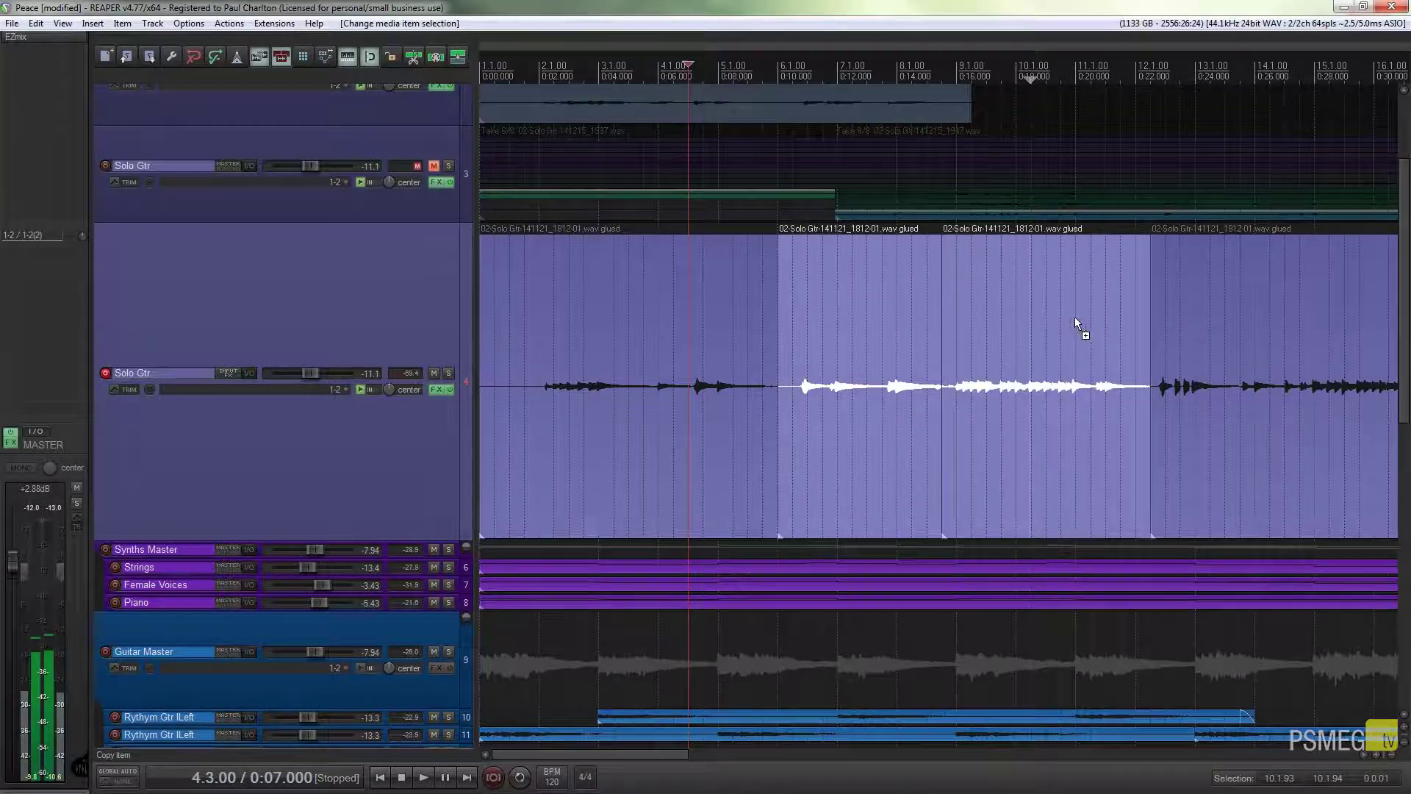
{"action": "left_click", "coordinate": [896, 294]}
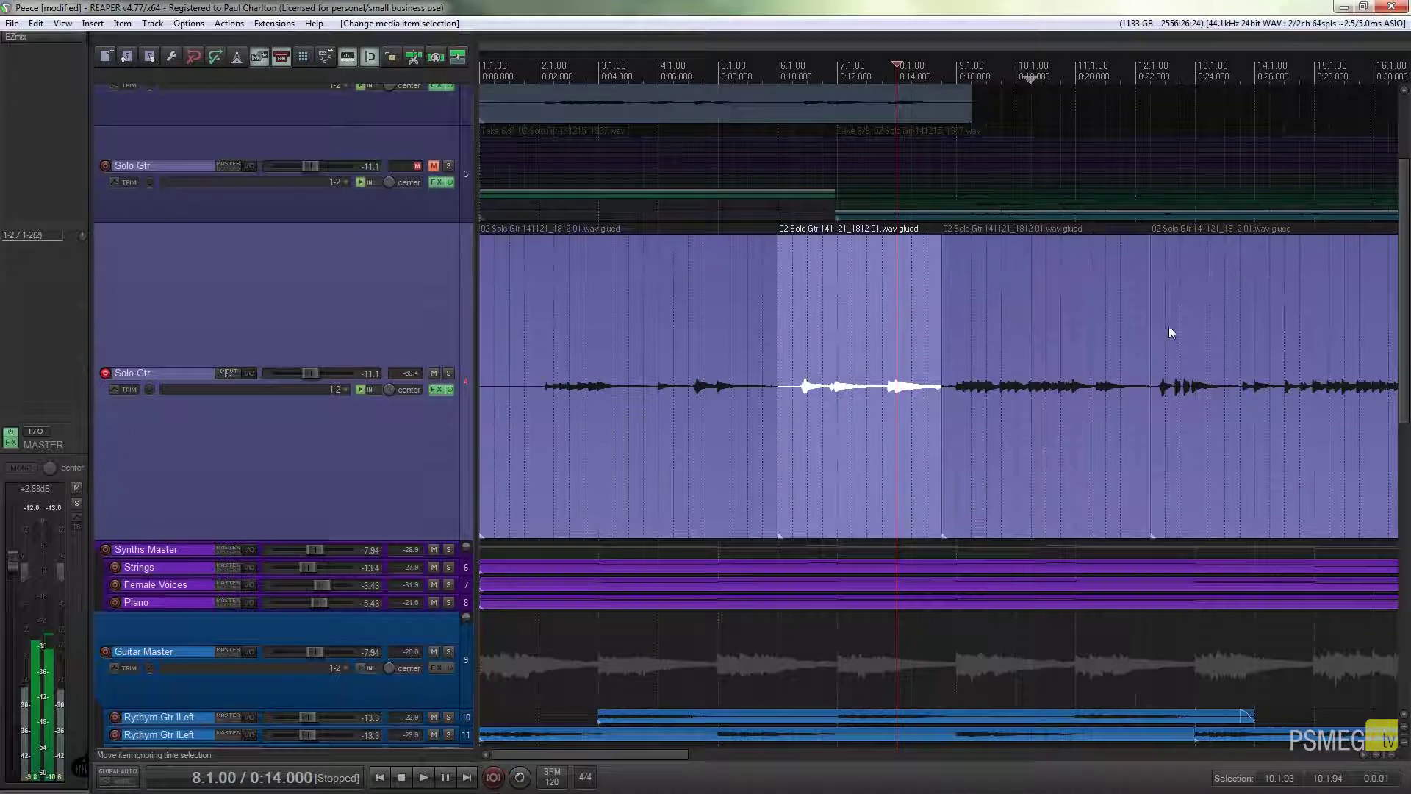
{"action": "left_click", "coordinate": [1192, 333], "text": "shift"}
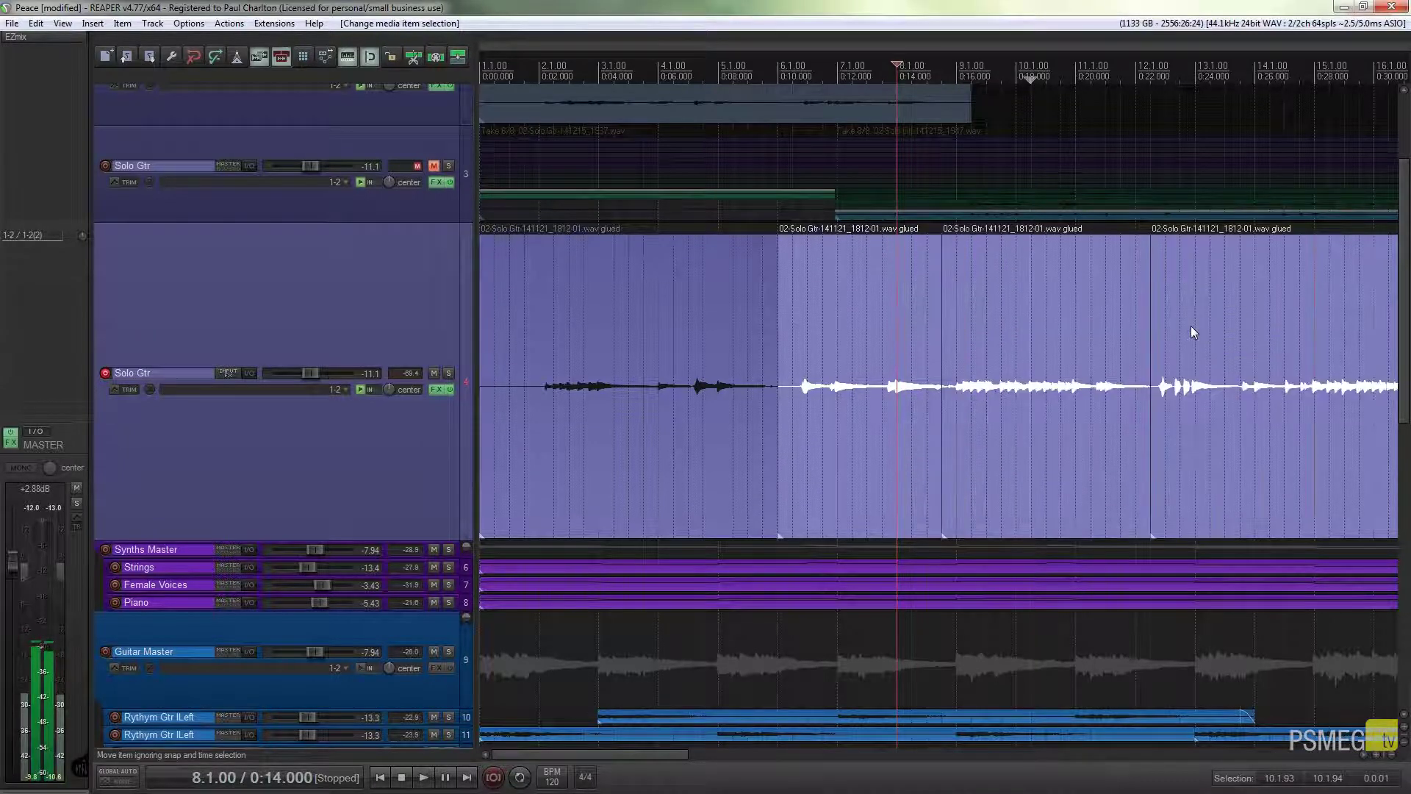
{"action": "left_click", "coordinate": [865, 318]}
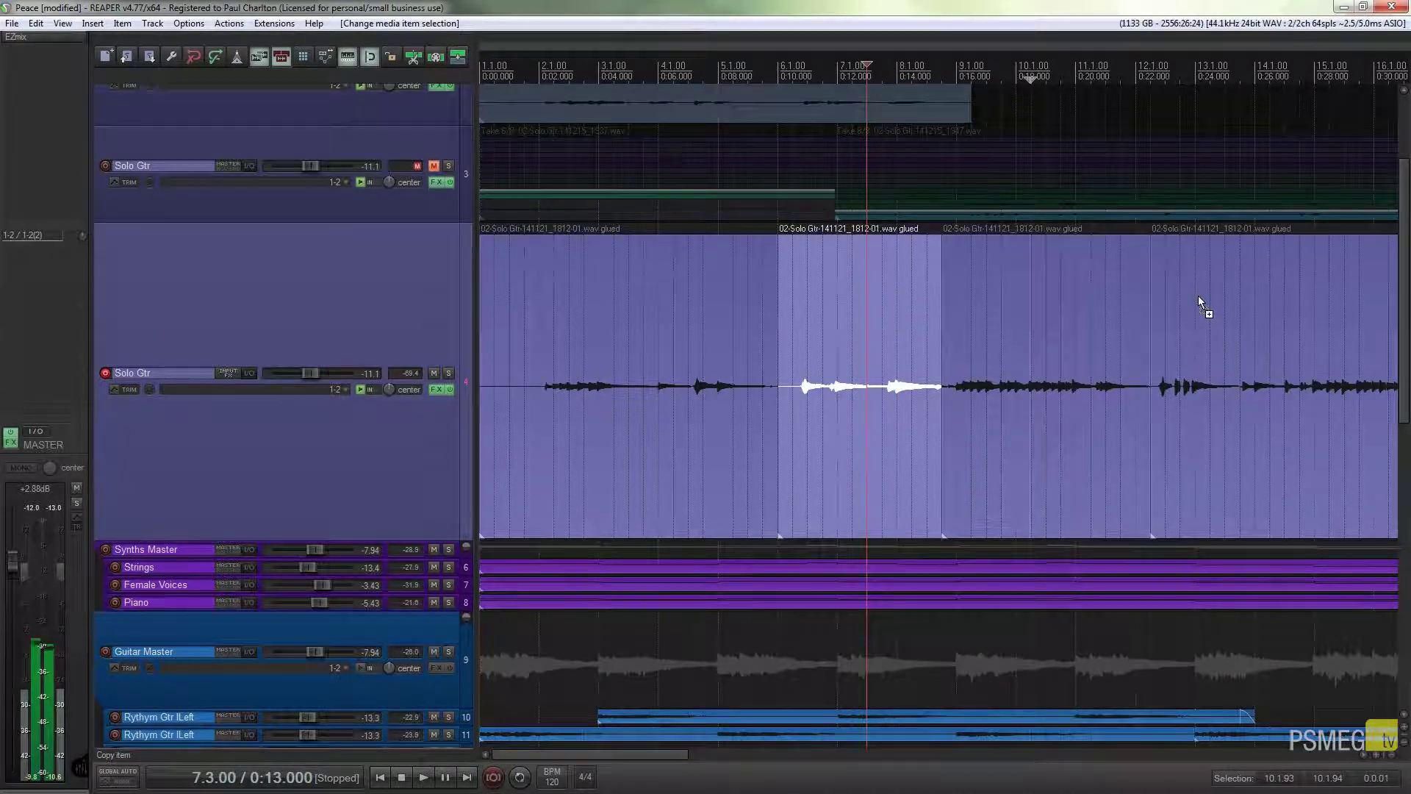
{"action": "left_click", "coordinate": [1199, 297], "text": "ctrl"}
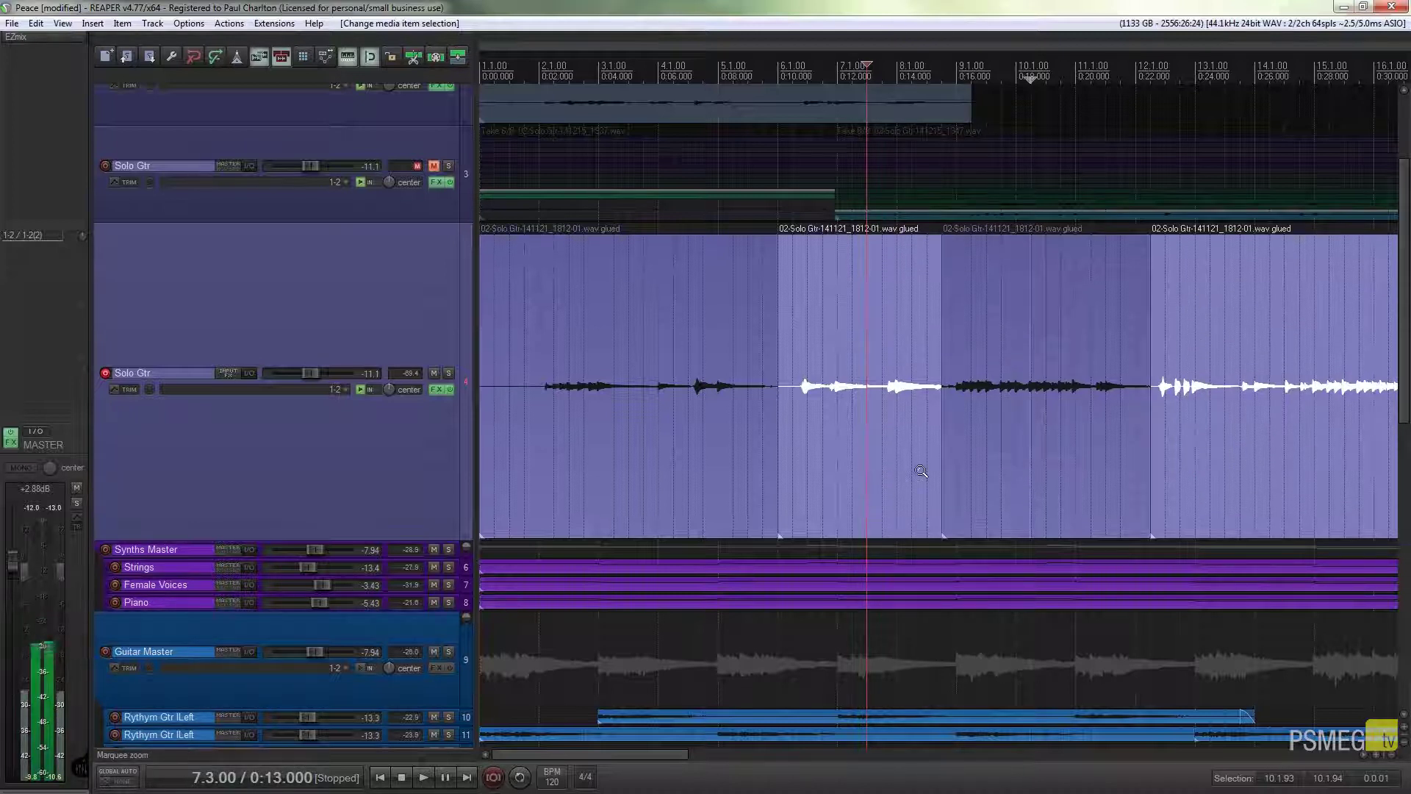
{"action": "left_click", "coordinate": [750, 49]}
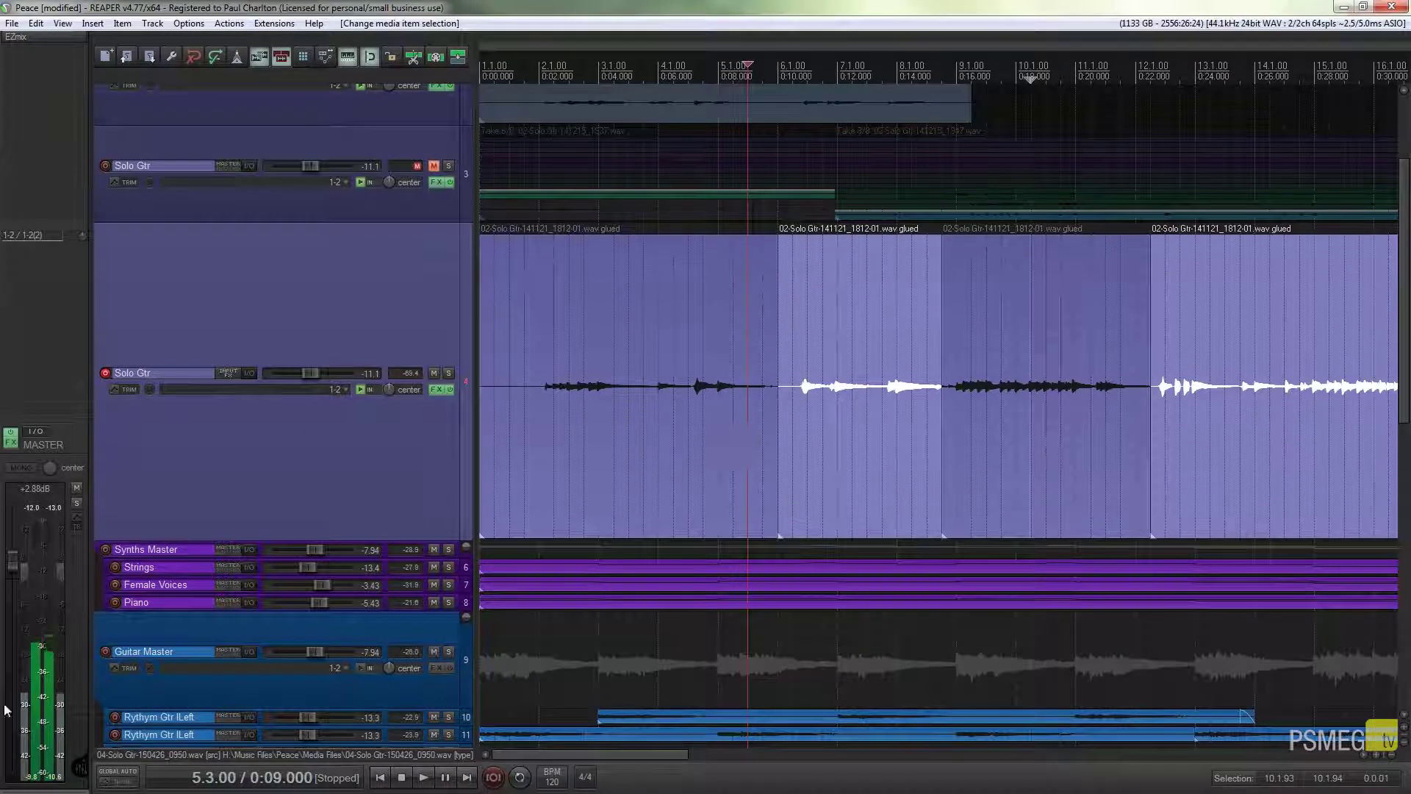
Auto-punch record Take 2/2 over the second and fourth guitar pieces, then stop
{"action": "left_click", "coordinate": [489, 785]}
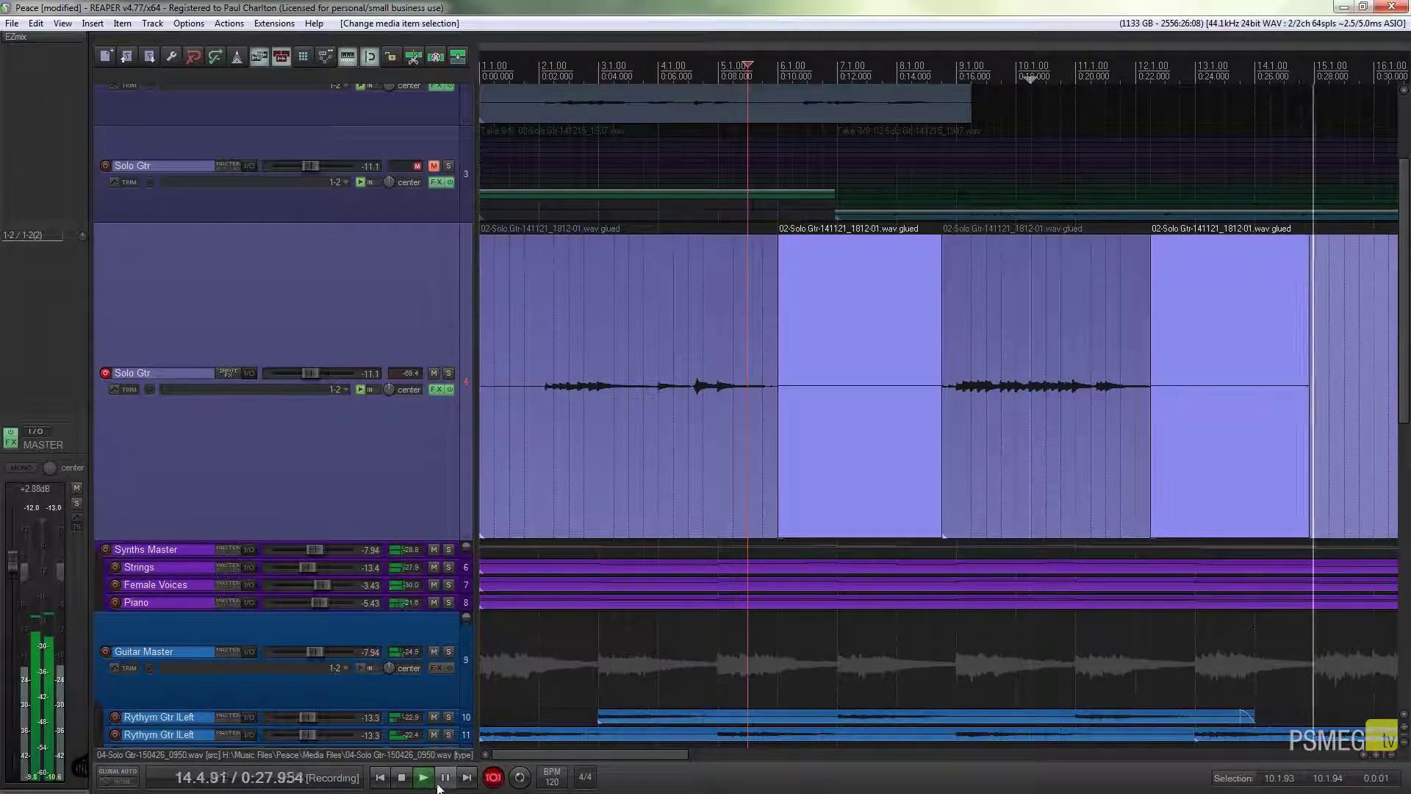
{"action": "left_click", "coordinate": [403, 777]}
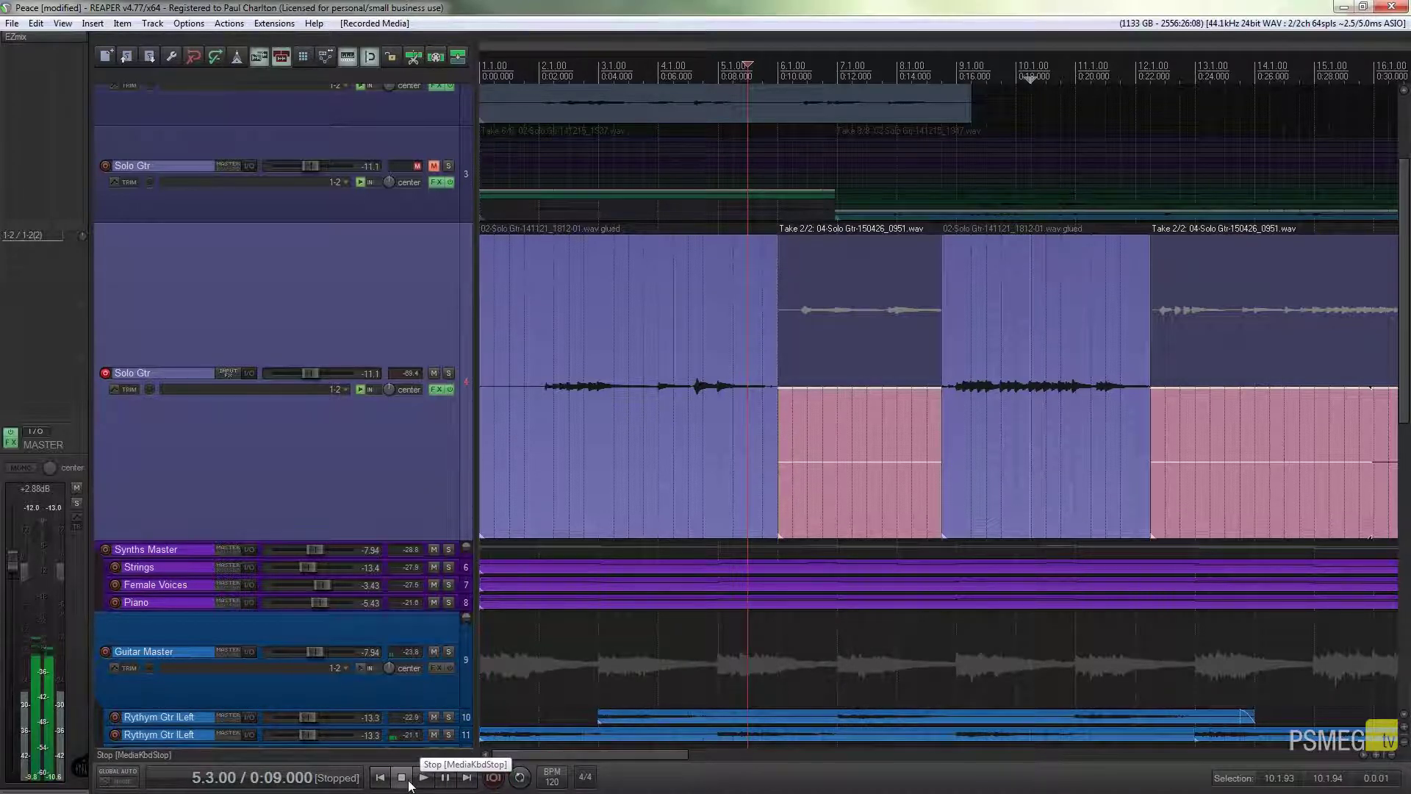
Revert to the original glued audio and split Solo Gtr at bars 7.1, 9.3 and 8.1
{"action": "key", "text": "t"}
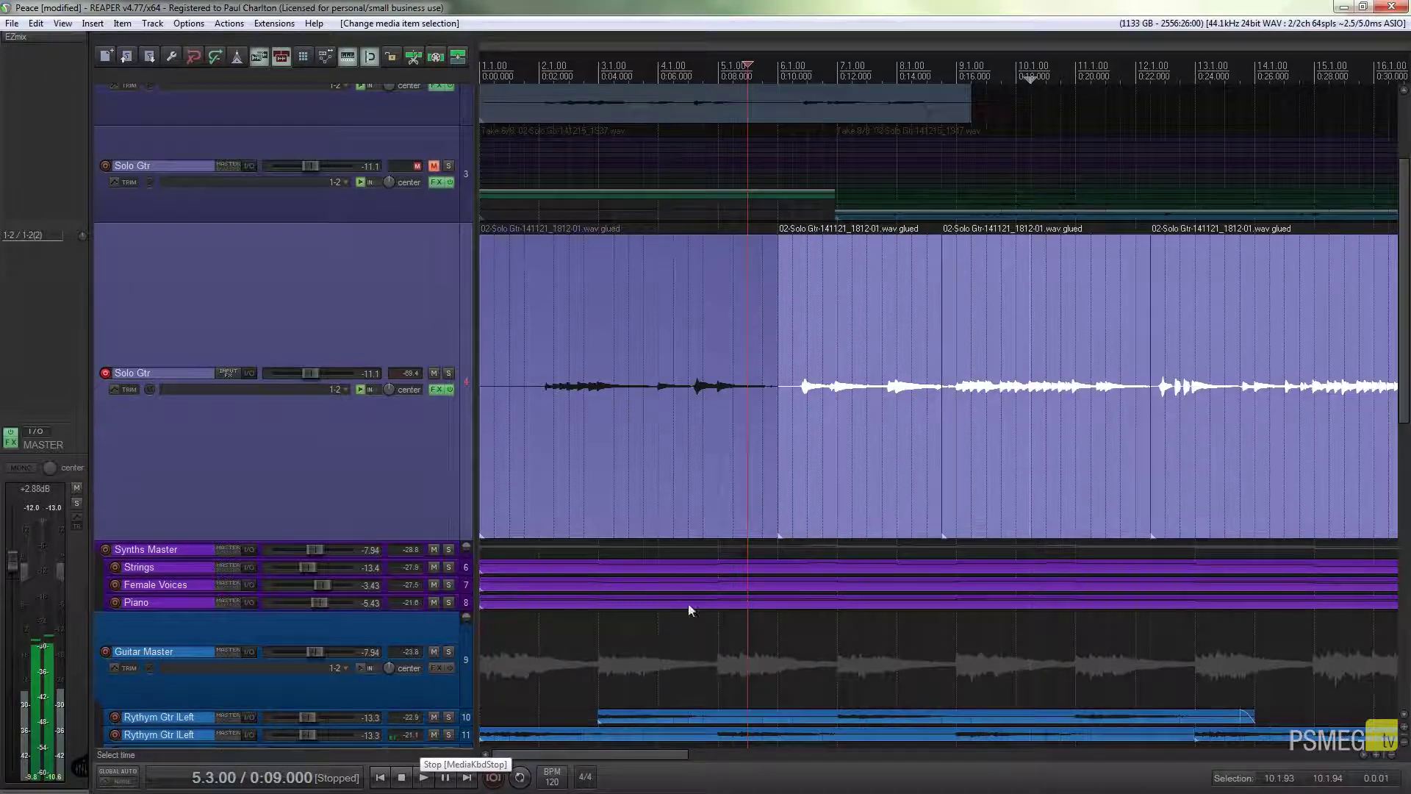
{"action": "left_click", "coordinate": [762, 335]}
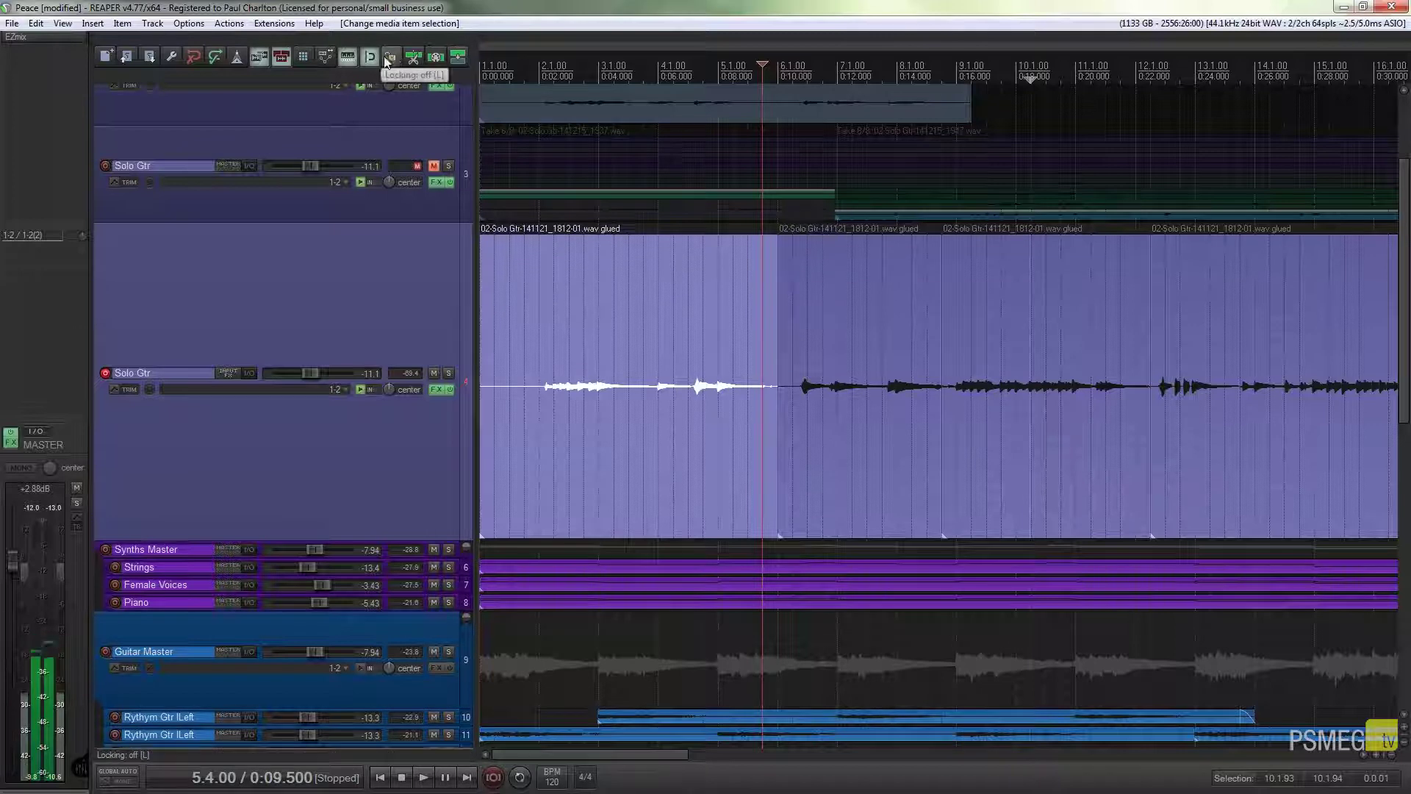
{"action": "right_click", "coordinate": [414, 60]}
{"action": "left_click", "coordinate": [837, 267]}
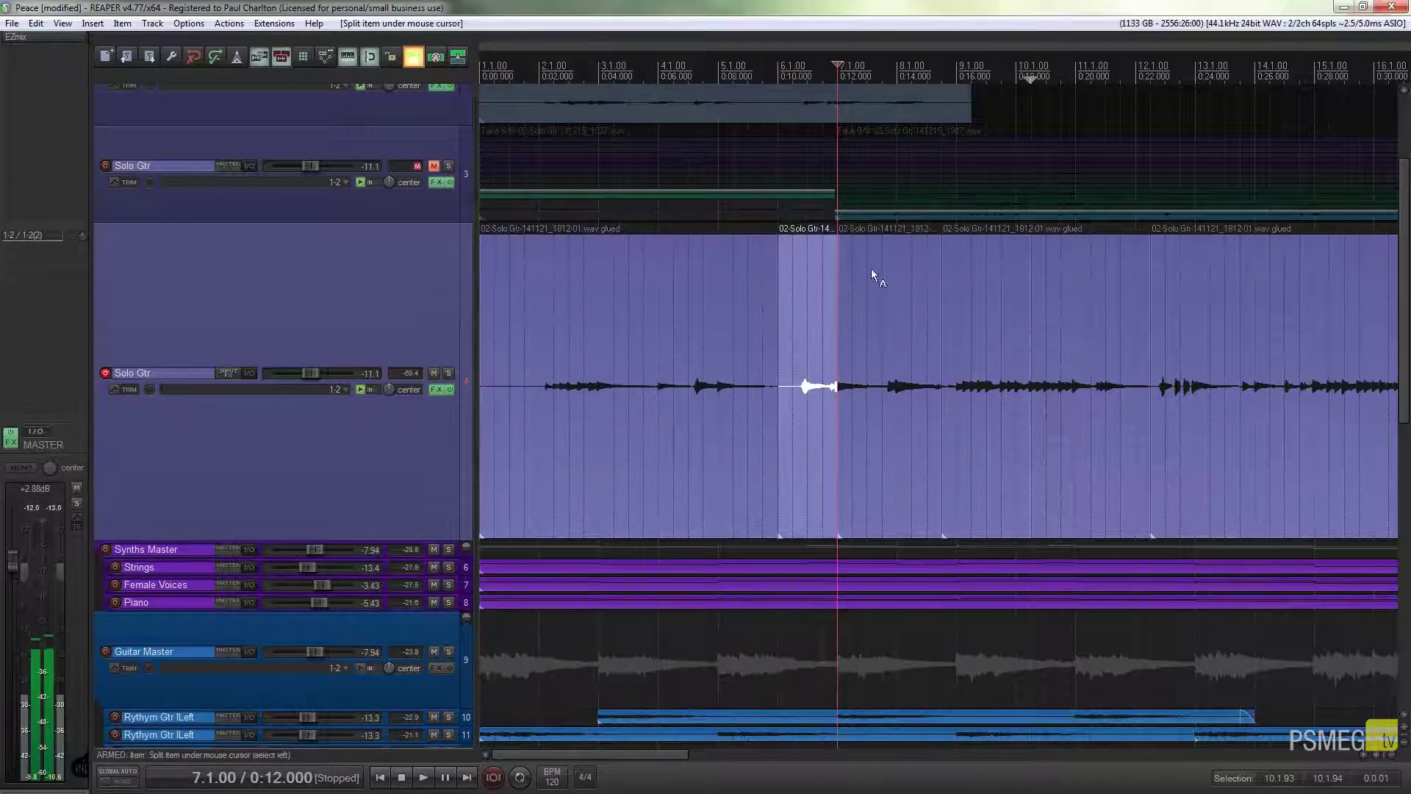
{"action": "left_click", "coordinate": [987, 258]}
{"action": "left_click", "coordinate": [898, 253]}
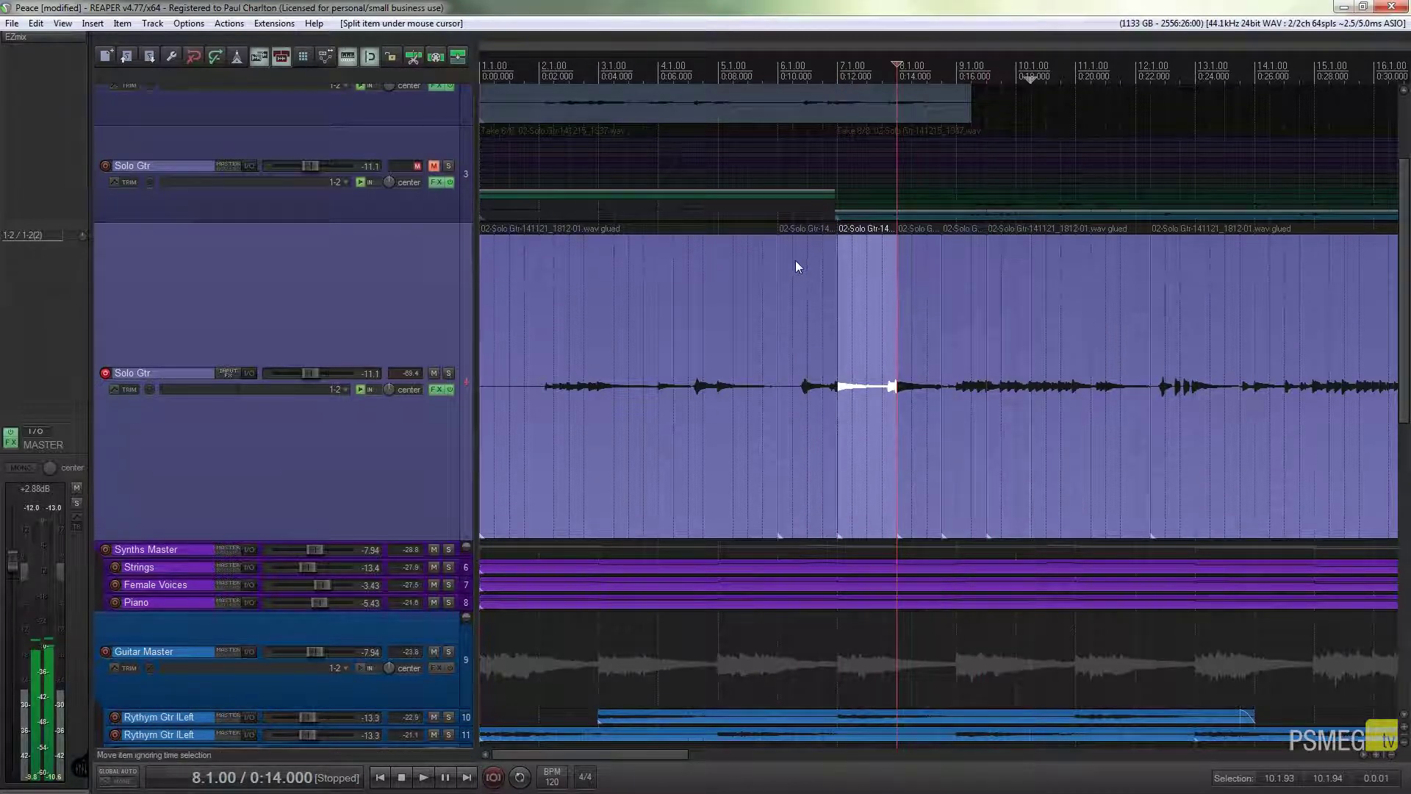
Select the pieces at 6.1, 8.1 and 10.1 for re-recording and start at 5.3.00
{"action": "left_click", "coordinate": [793, 259]}
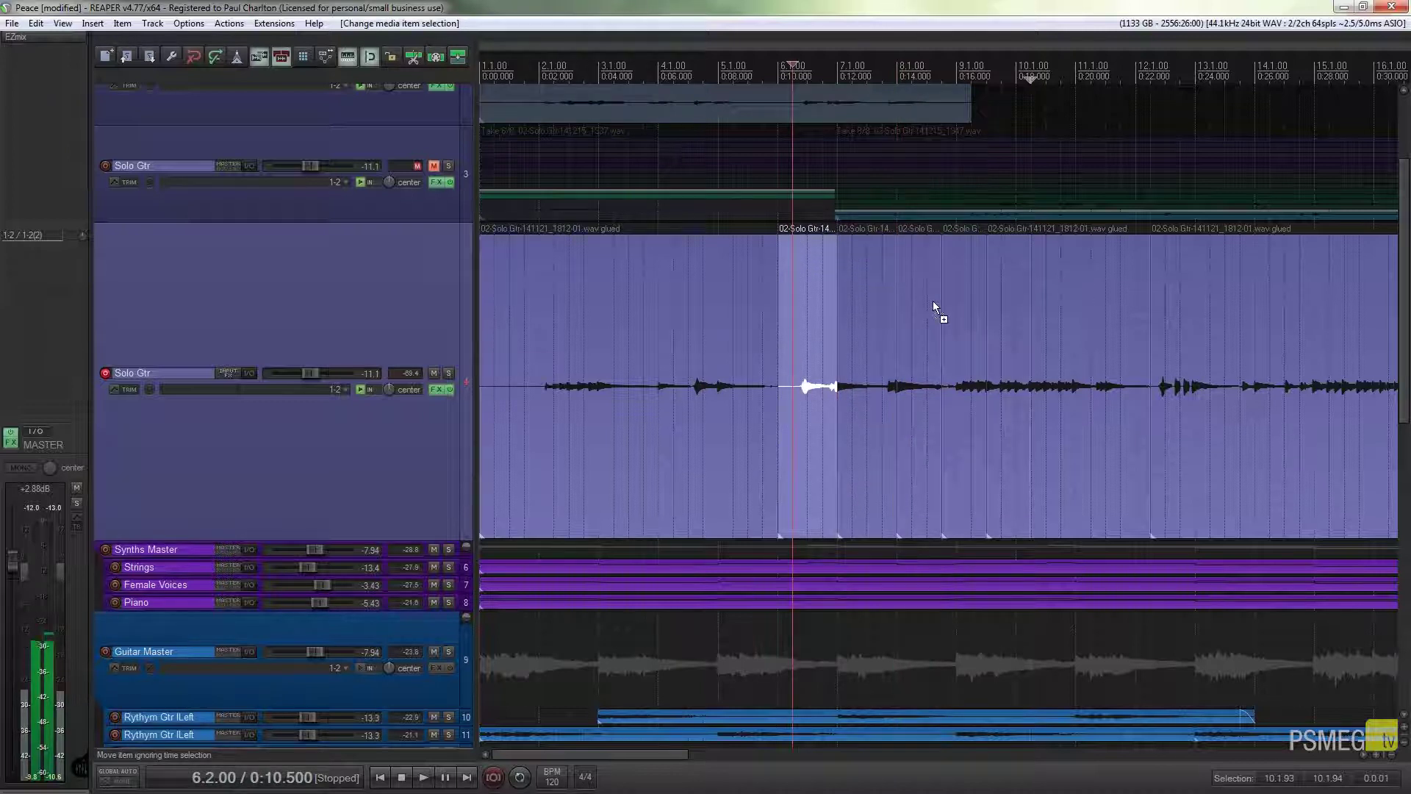
{"action": "left_click", "coordinate": [925, 262], "text": "ctrl"}
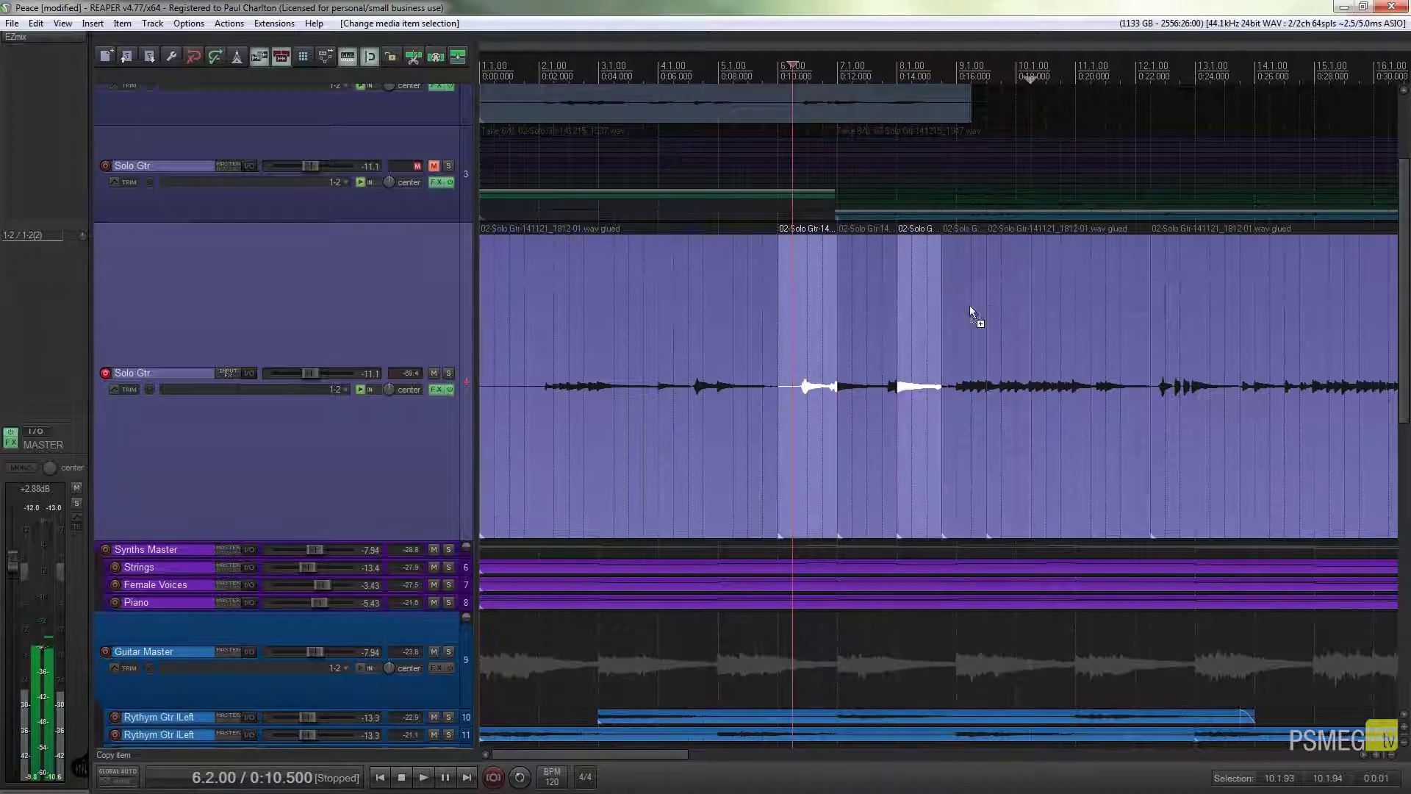
{"action": "left_click", "coordinate": [1008, 278], "text": "ctrl"}
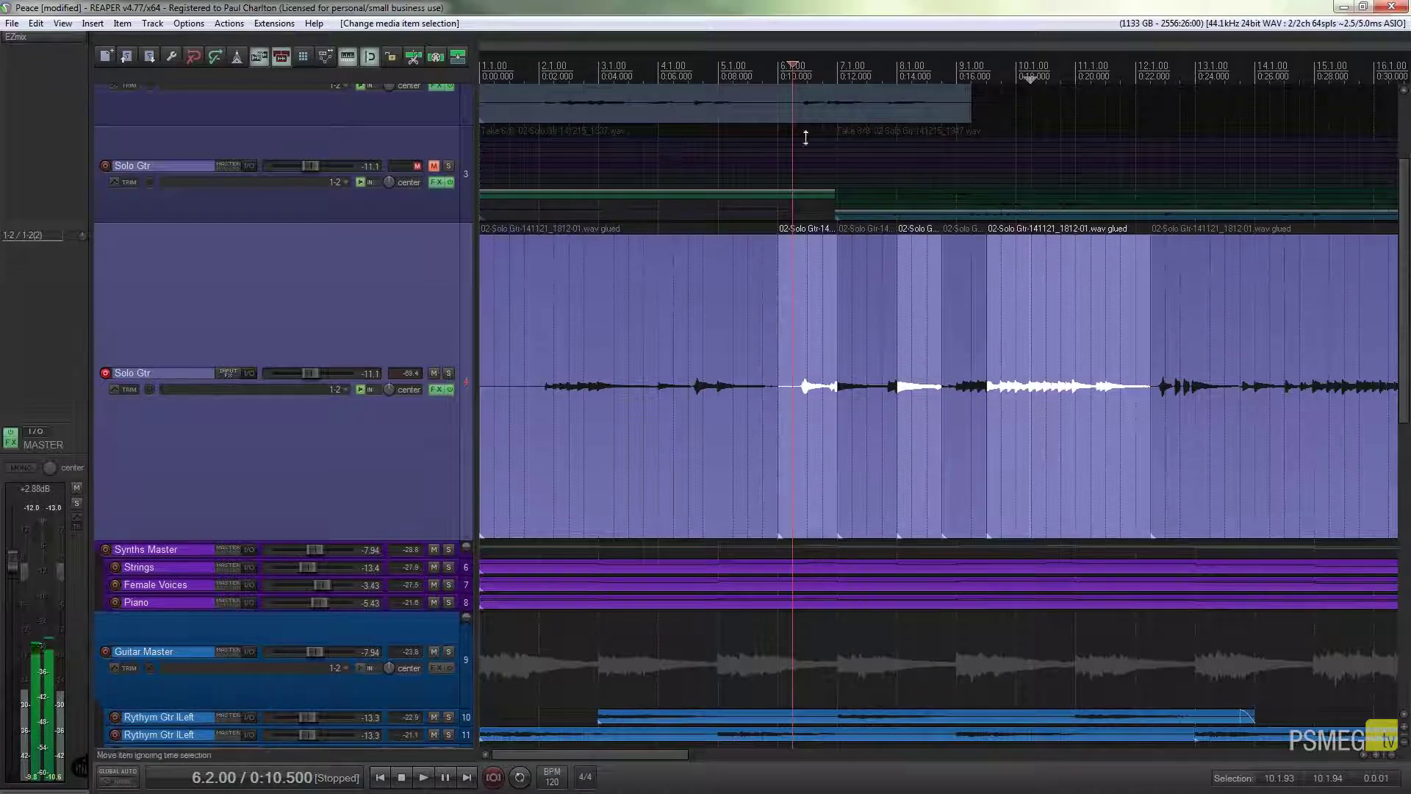
{"action": "left_click", "coordinate": [748, 59]}
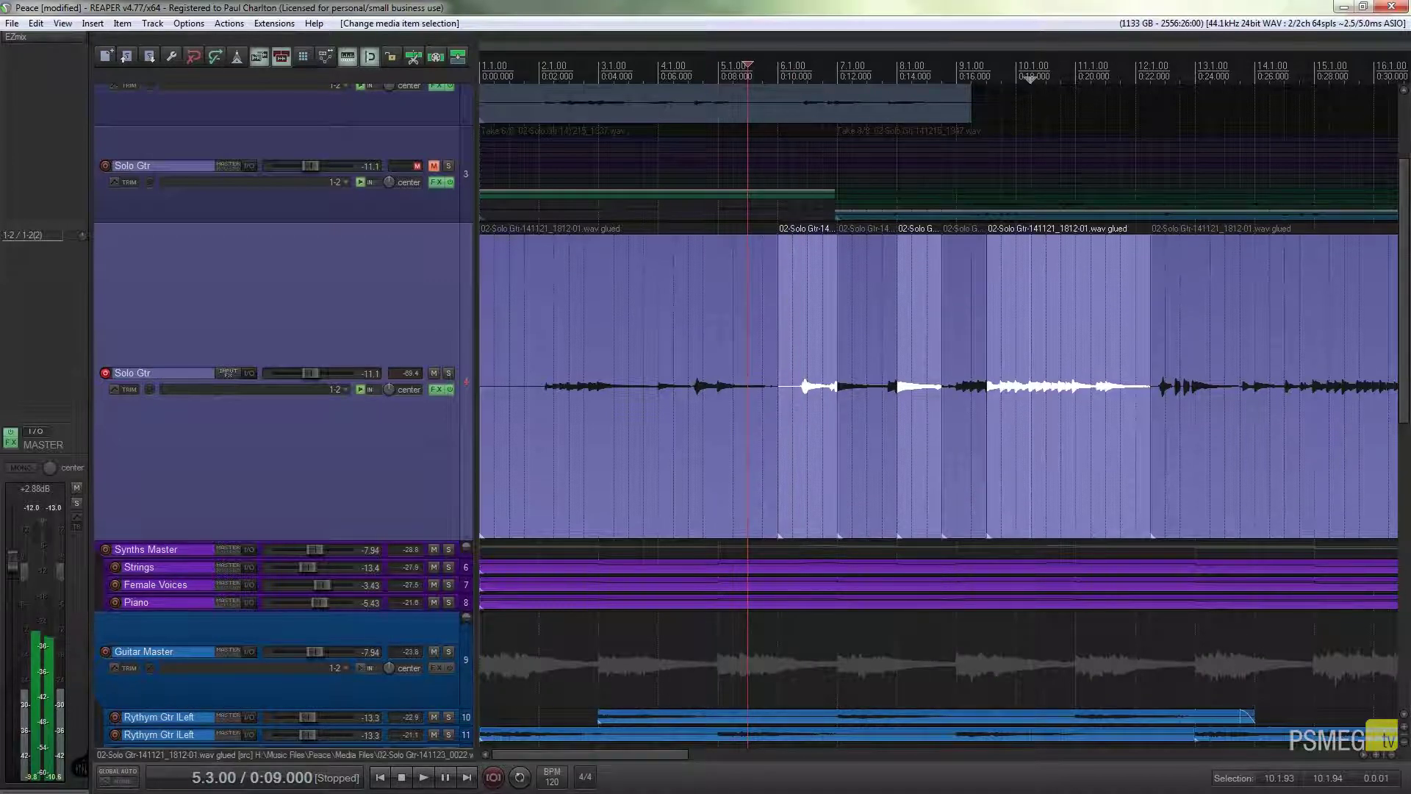
Drag a time selection from 5.3.00 to 12.4.00 across the Solo Gtr track
{"action": "key", "text": "ctrl+alt+shift+o"}
{"action": "left_click", "coordinate": [651, 14]}
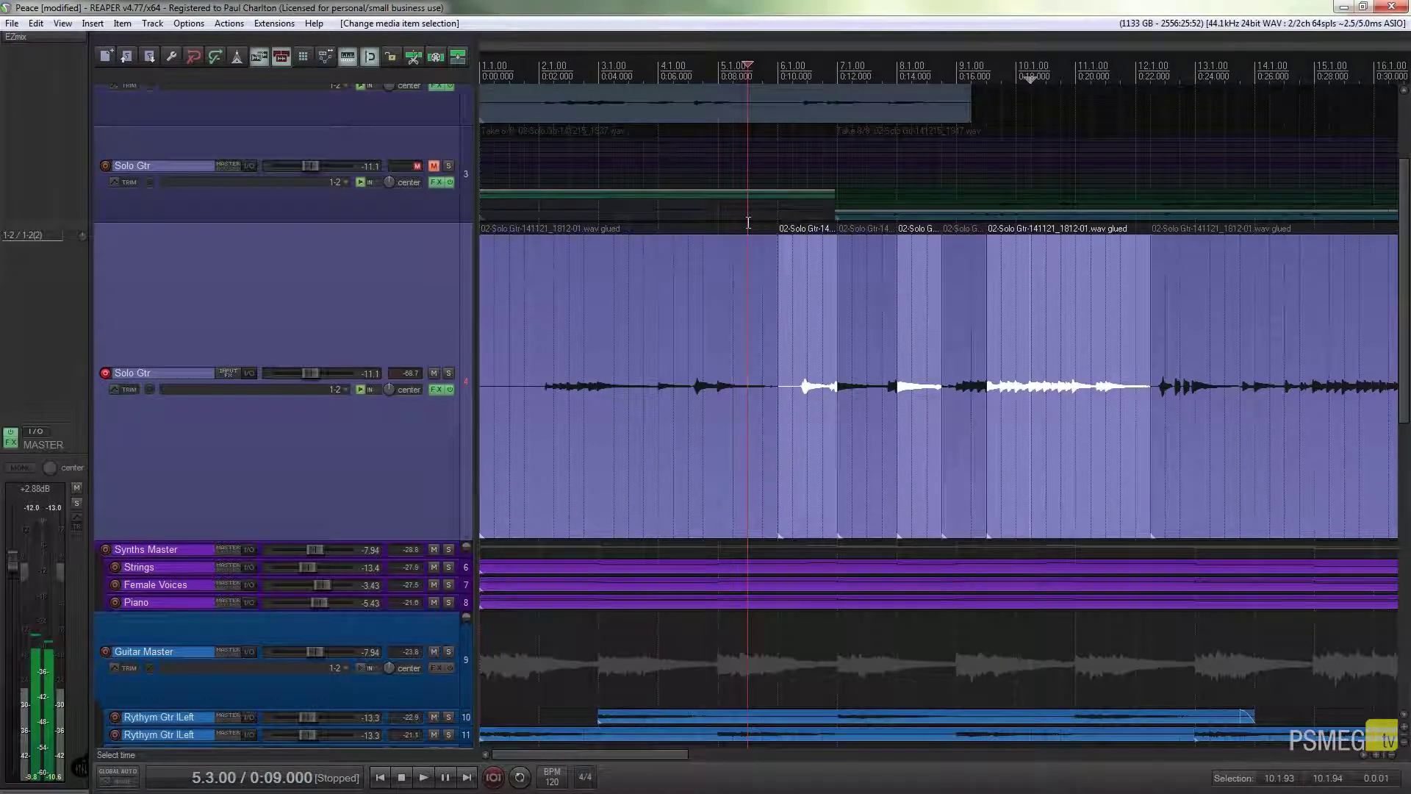
{"action": "left_click_drag", "start_coordinate": [748, 222], "coordinate": [1174, 219]}
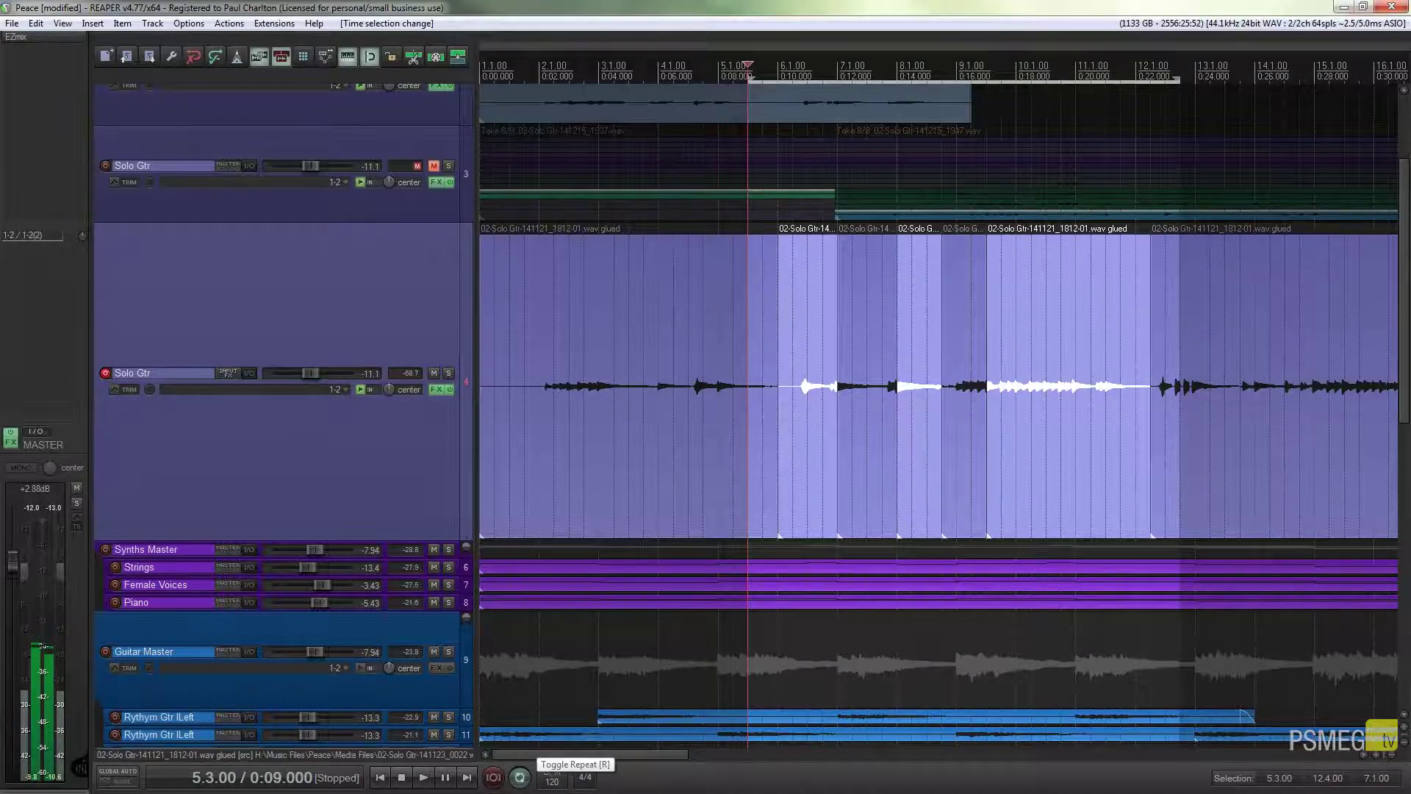
Auto-punch record Take 3/3 over the three selected guitar pieces, then stop
{"action": "left_click", "coordinate": [497, 779]}
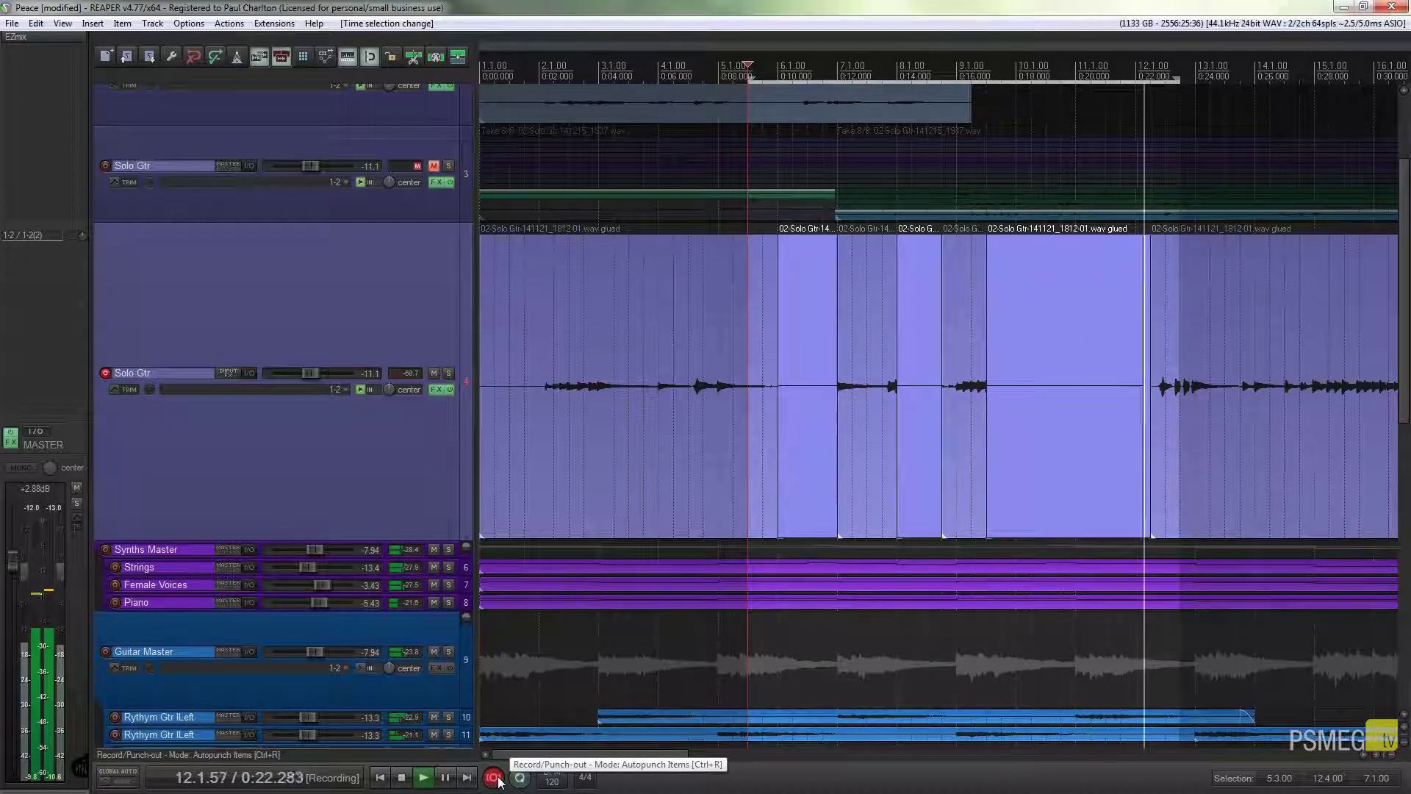
{"action": "left_click", "coordinate": [399, 781]}
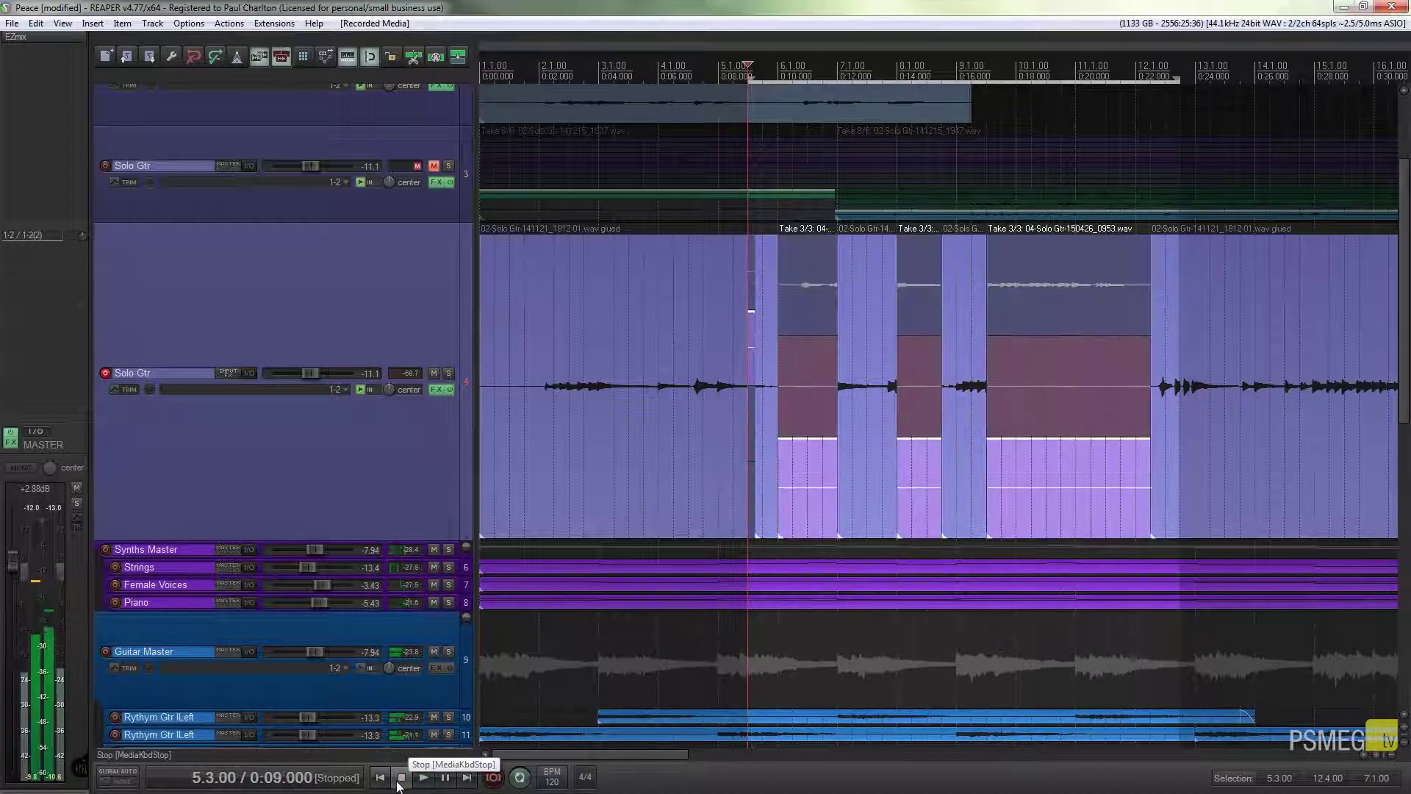